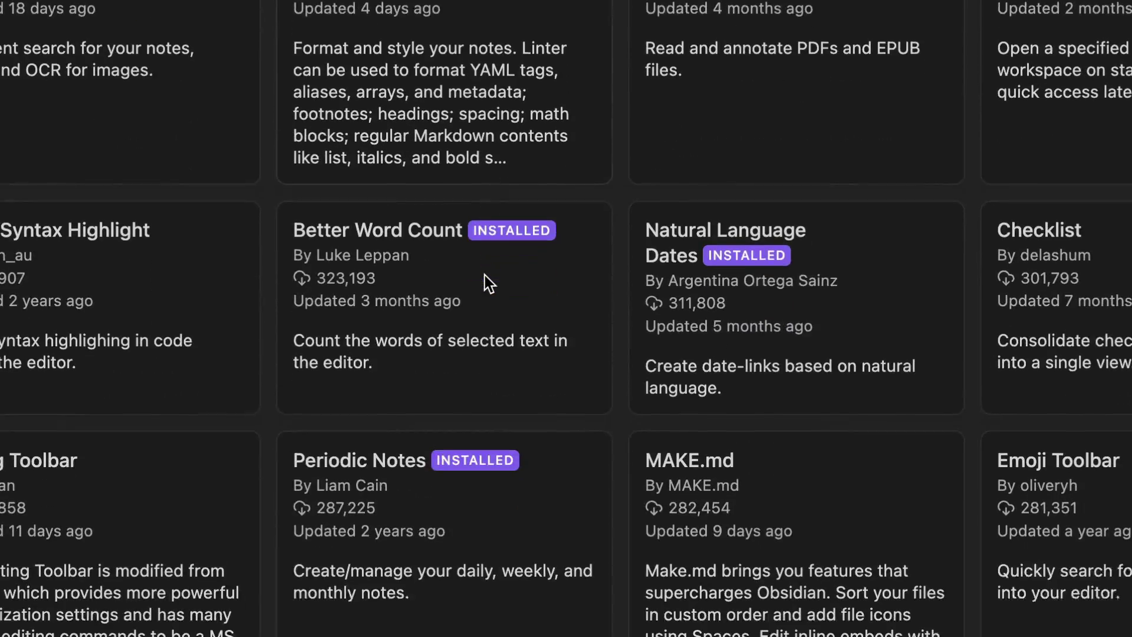
Sort community plugins by Most downloaded and open Excalidraw's details (1,981,504 downloads).
{"action": "scroll", "coordinate": [485, 274], "scroll_direction": "down", "scroll_amount": 10}
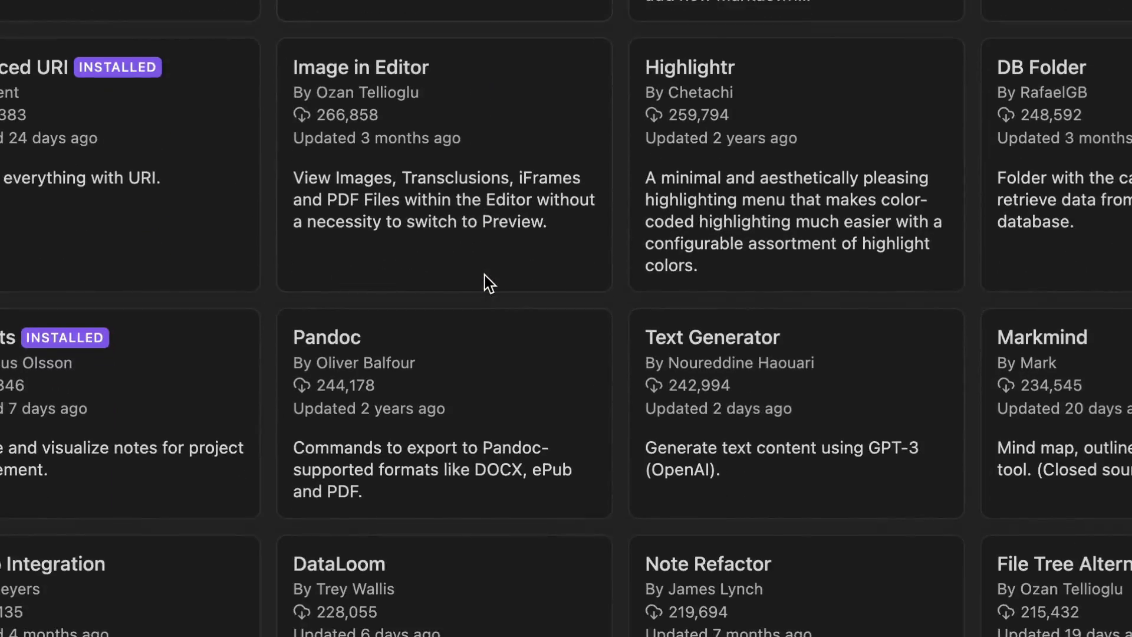
{"action": "scroll", "coordinate": [484, 275], "scroll_direction": "down", "scroll_amount": 5}
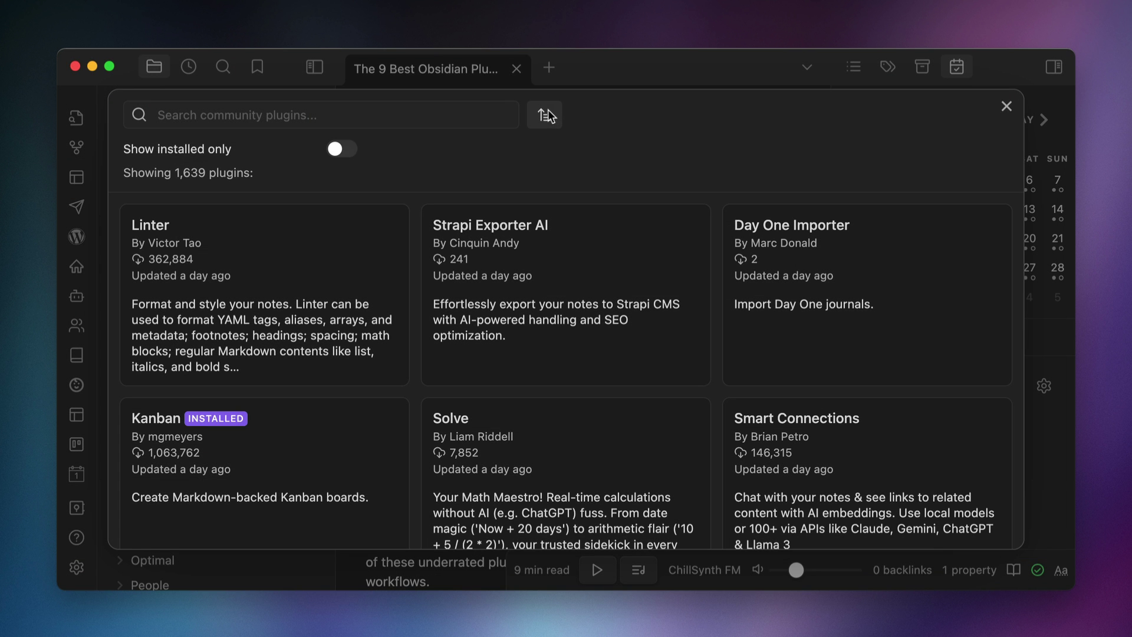
{"action": "left_click", "coordinate": [545, 115]}
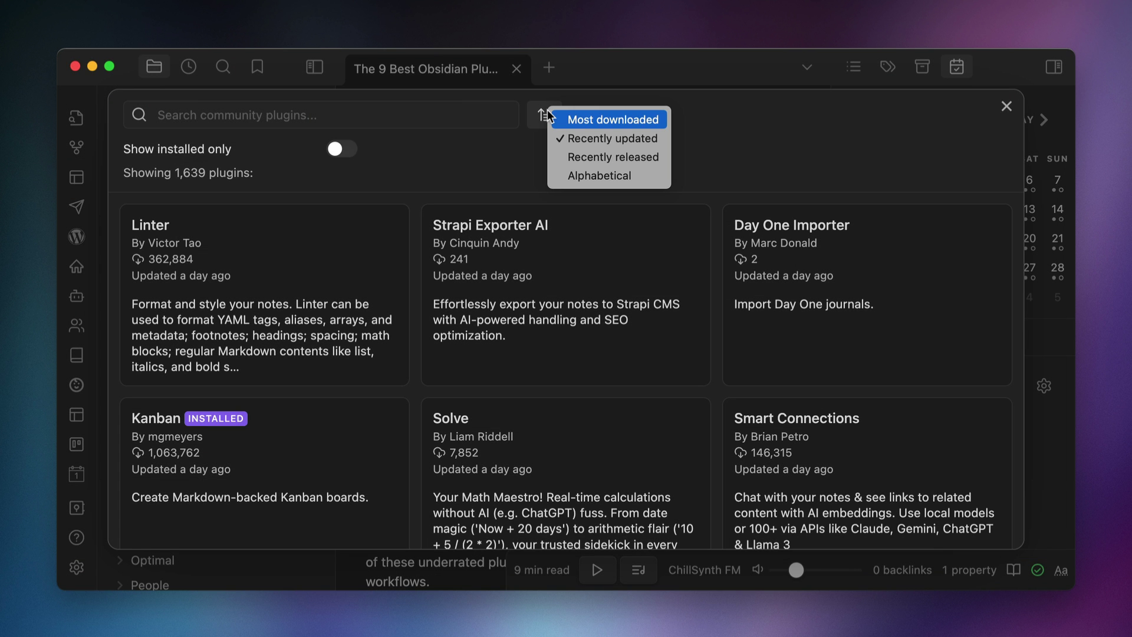
{"action": "left_click", "coordinate": [583, 121]}
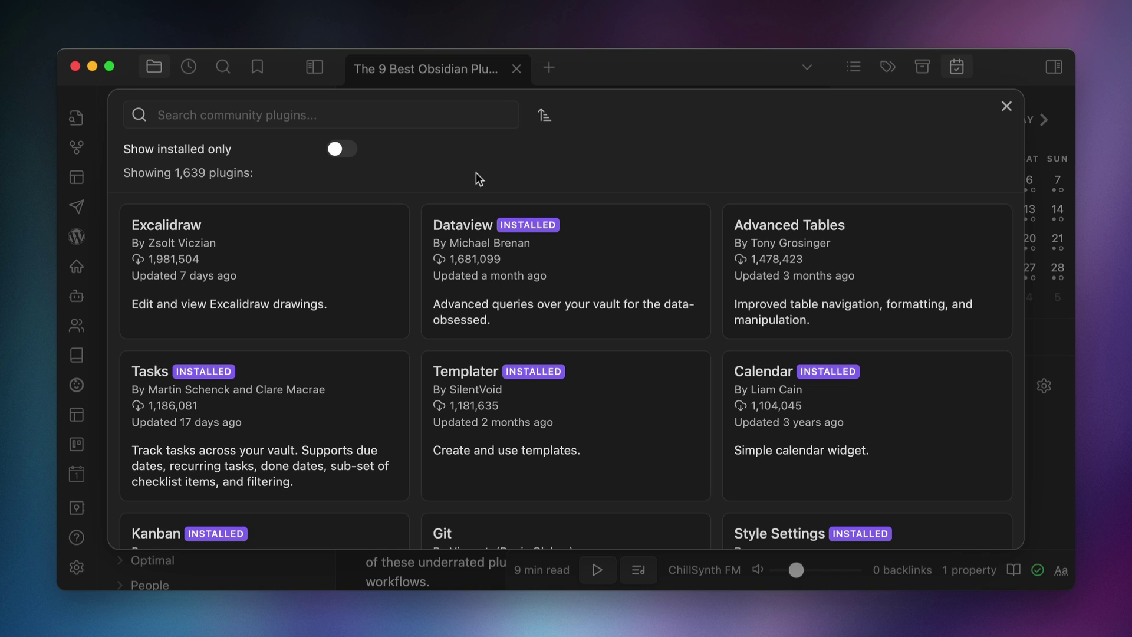
{"action": "left_click", "coordinate": [356, 247]}
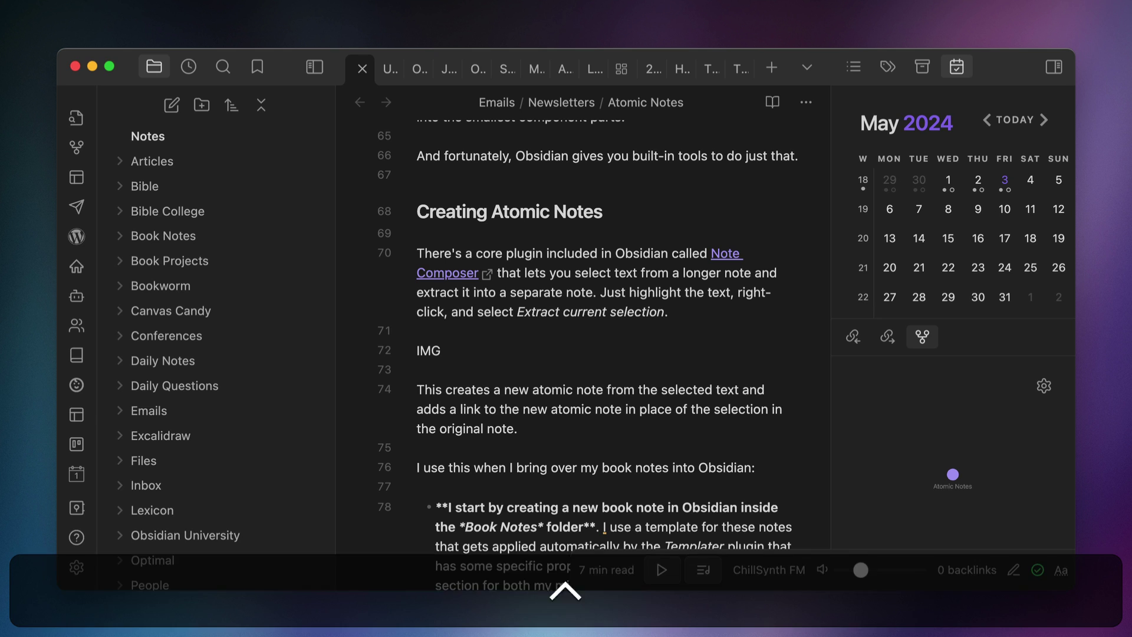
Open The 9 Best Obsidian Plugins note by searching '9 Plugins' in the quick switcher.
{"action": "key", "text": "ctrl+alt+super+s"}
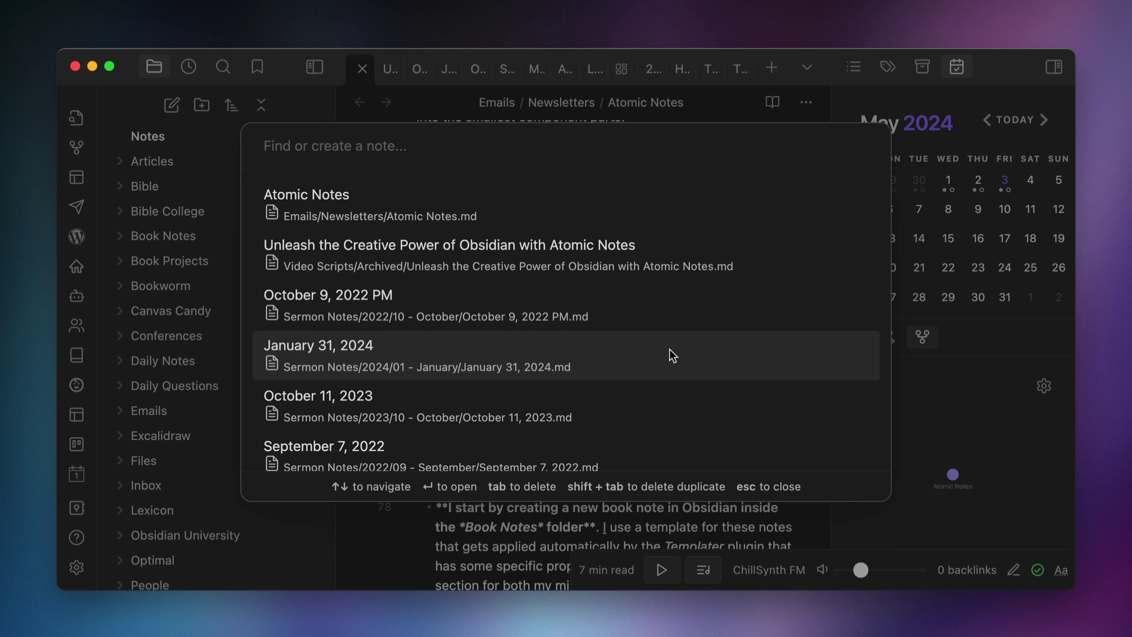
{"action": "type", "text": "9 Plugins"}
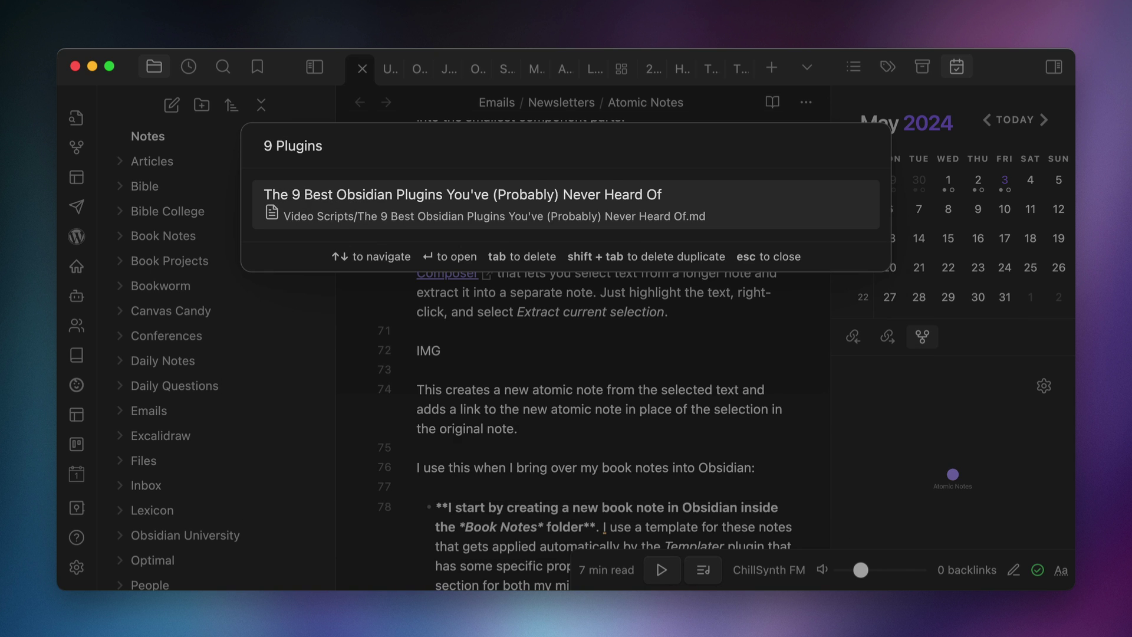
{"action": "key", "text": "Return"}
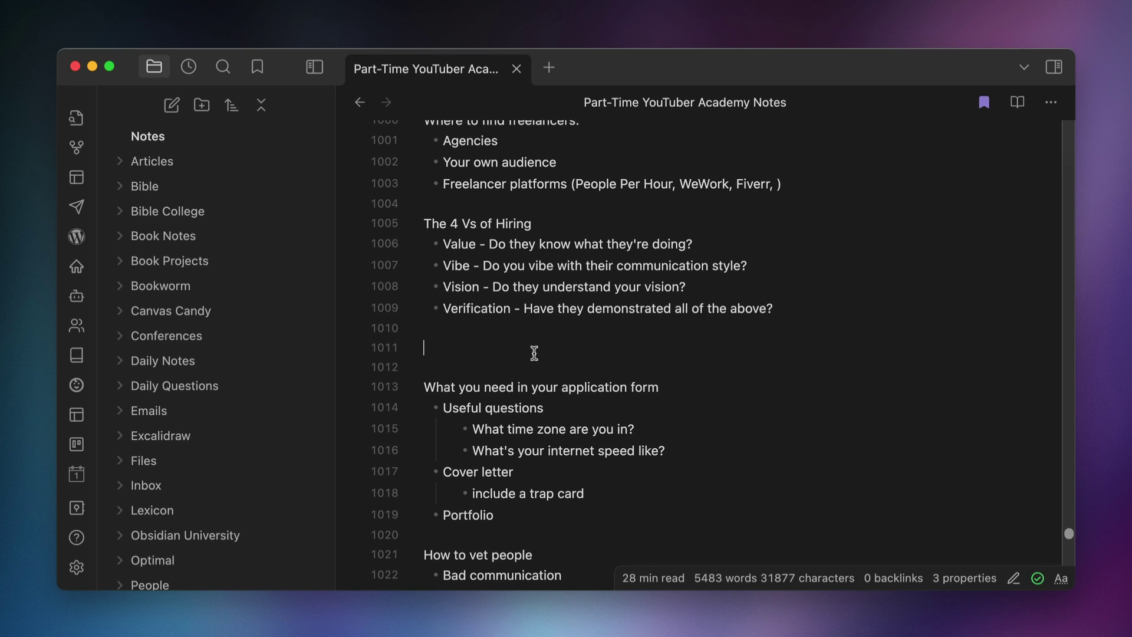
Start a warning callout on an empty line with >! and filter suggestions by 'warning'.
{"action": "type", "text": ">!"}
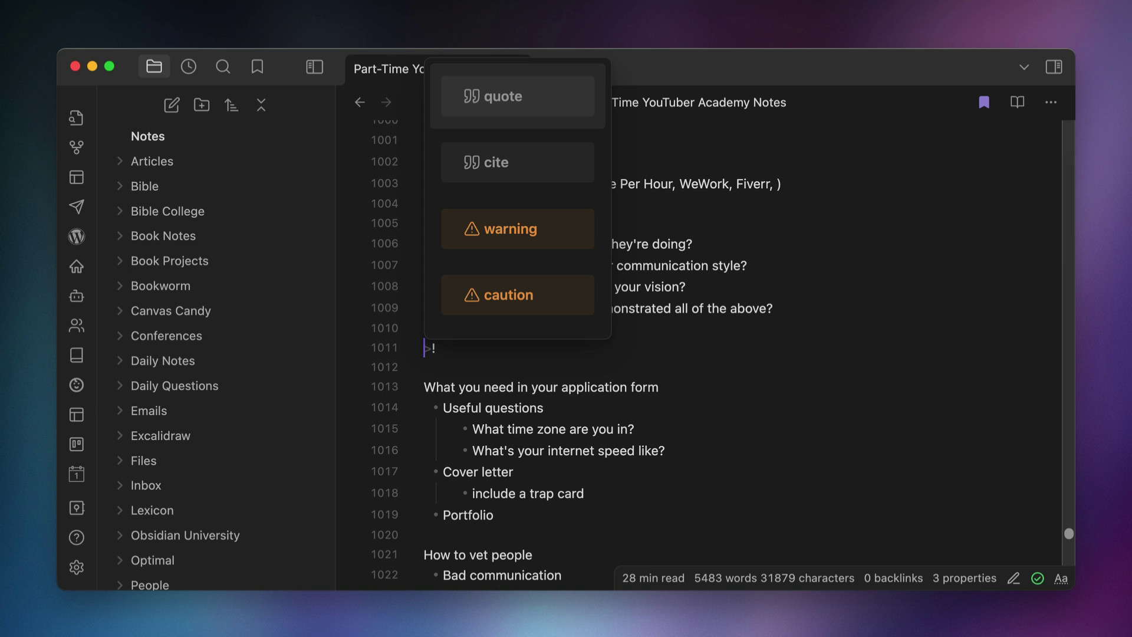
{"action": "type", "text": "warning"}
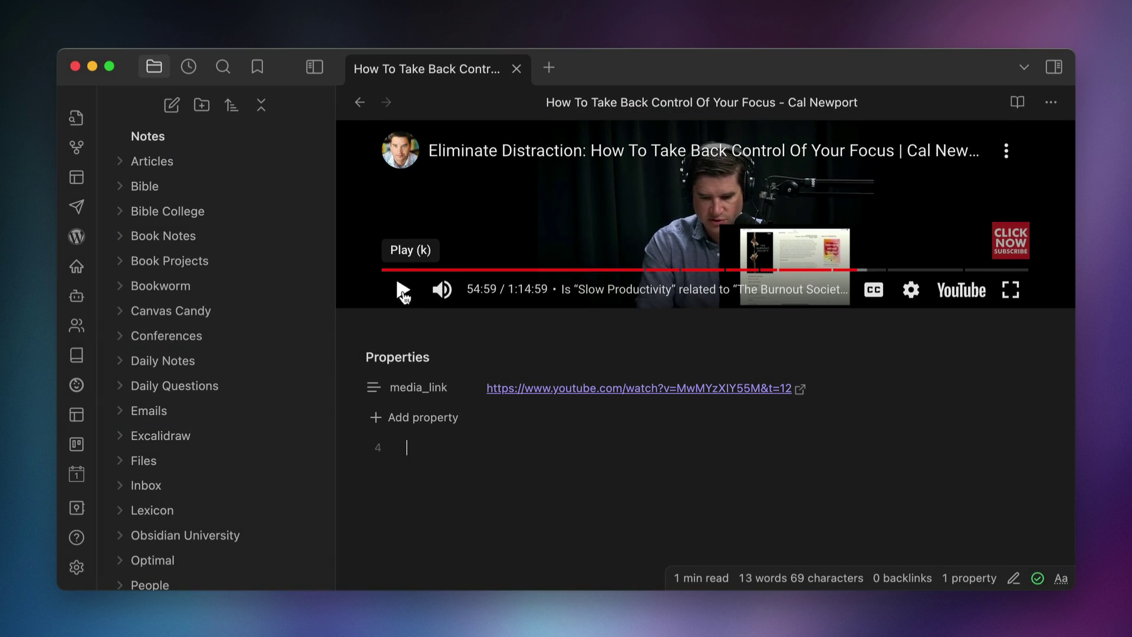
Insert a 53:31 video timestamp noted '— Check out The Burnout Society book', then replay from it.
{"action": "left_click", "coordinate": [404, 289]}
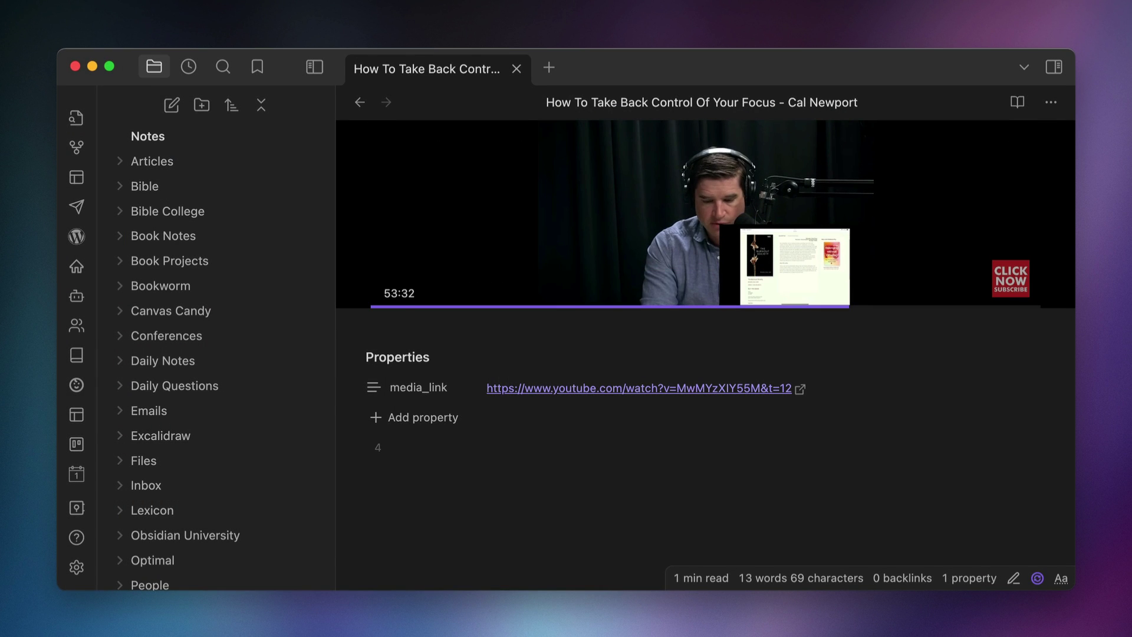
{"action": "key", "text": "super+p"}
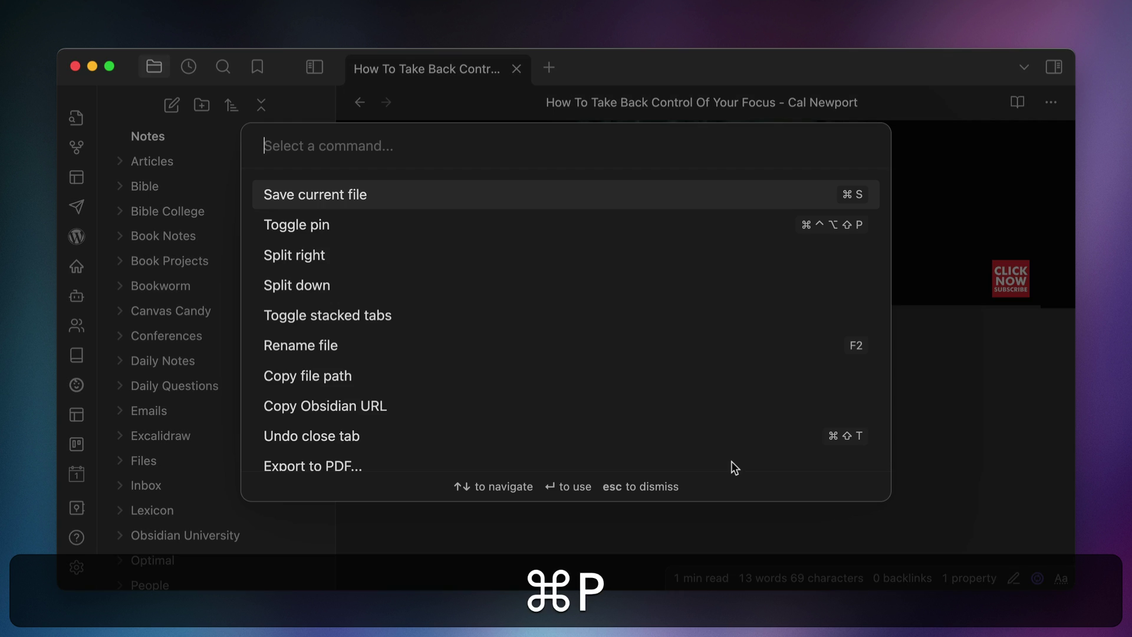
{"action": "type", "text": "timestamp"}
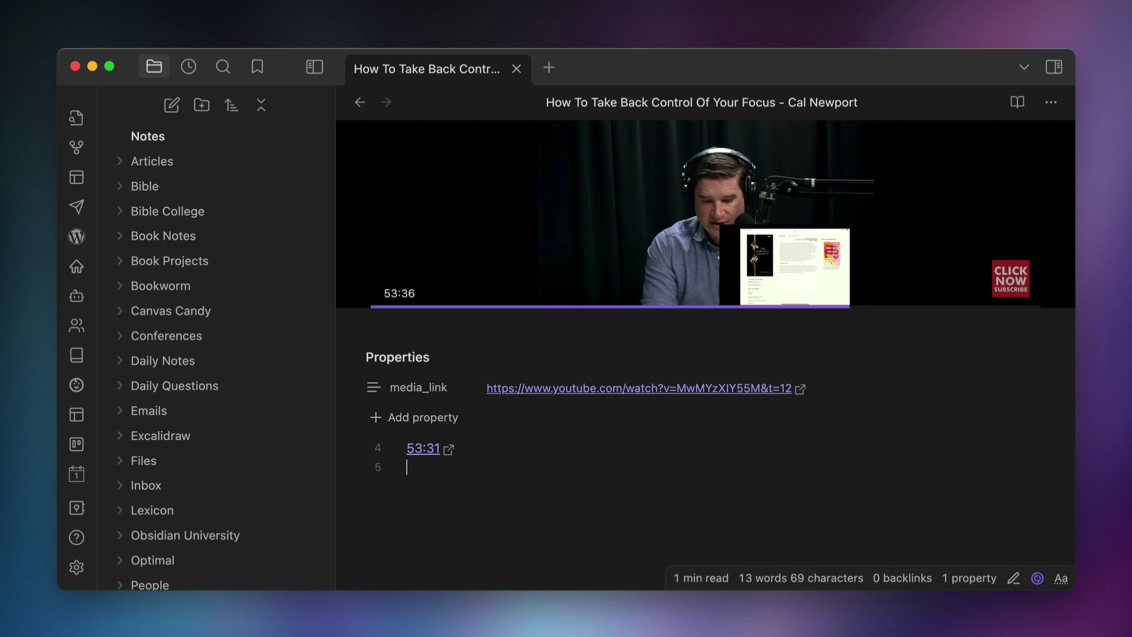
{"action": "key", "text": "BackSpace"}
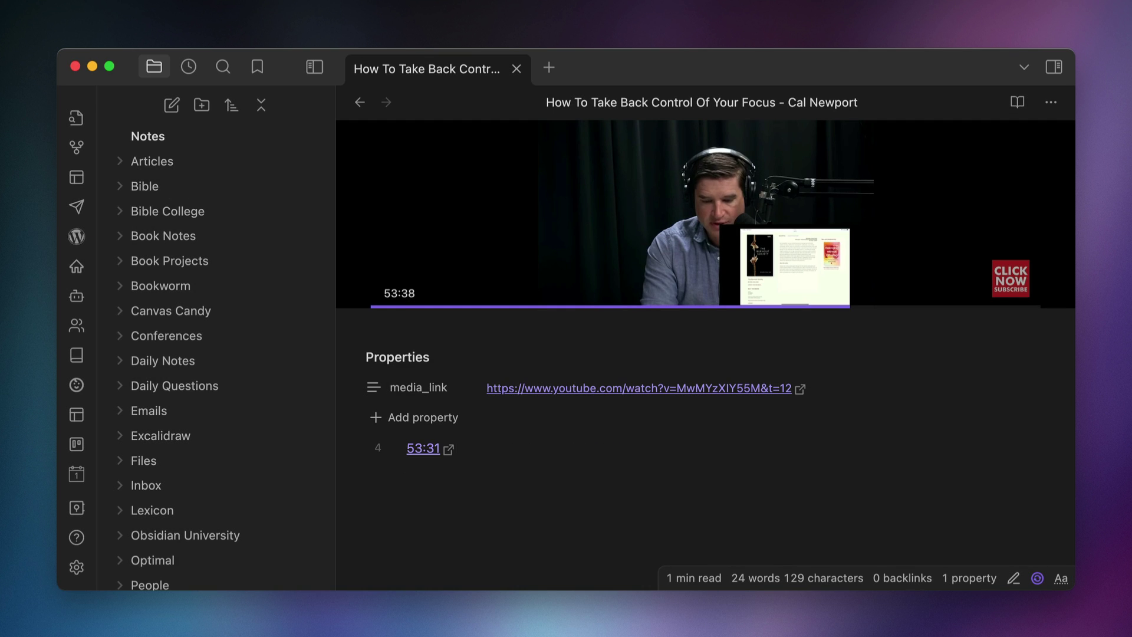
{"action": "type", "text": "— Check"}
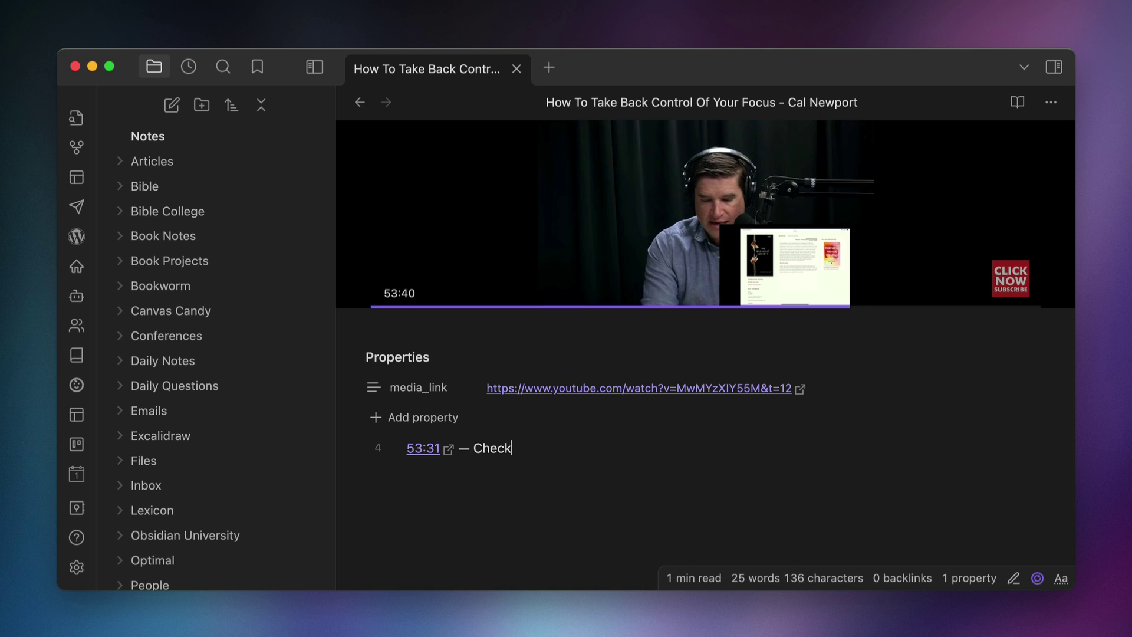
{"action": "type", "text": " out The Burnout "}
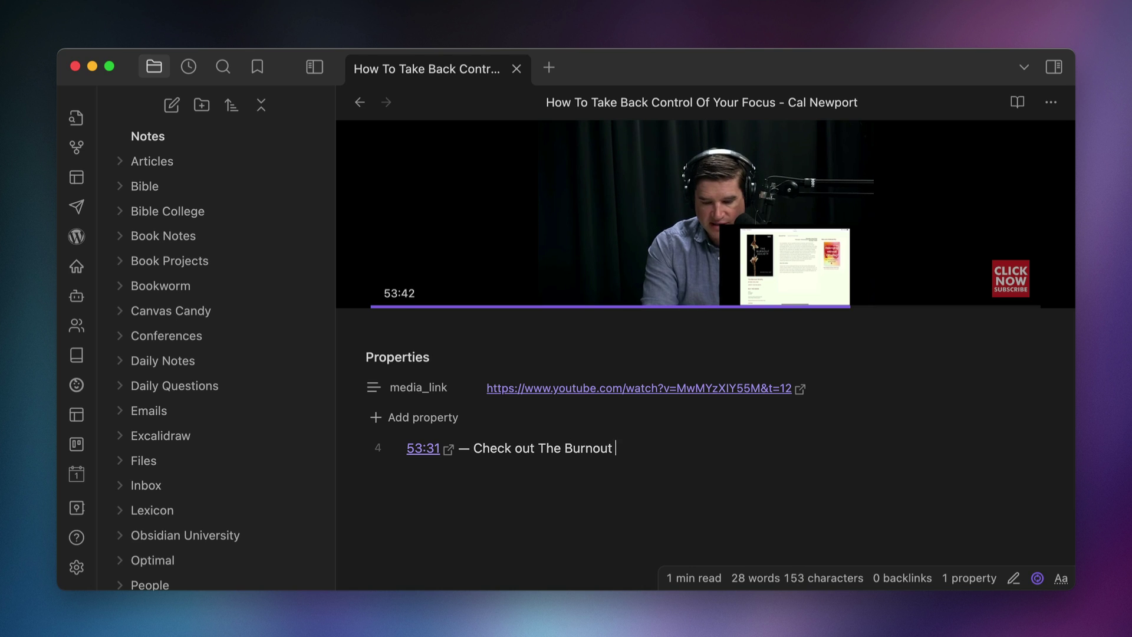
{"action": "type", "text": "Society "}
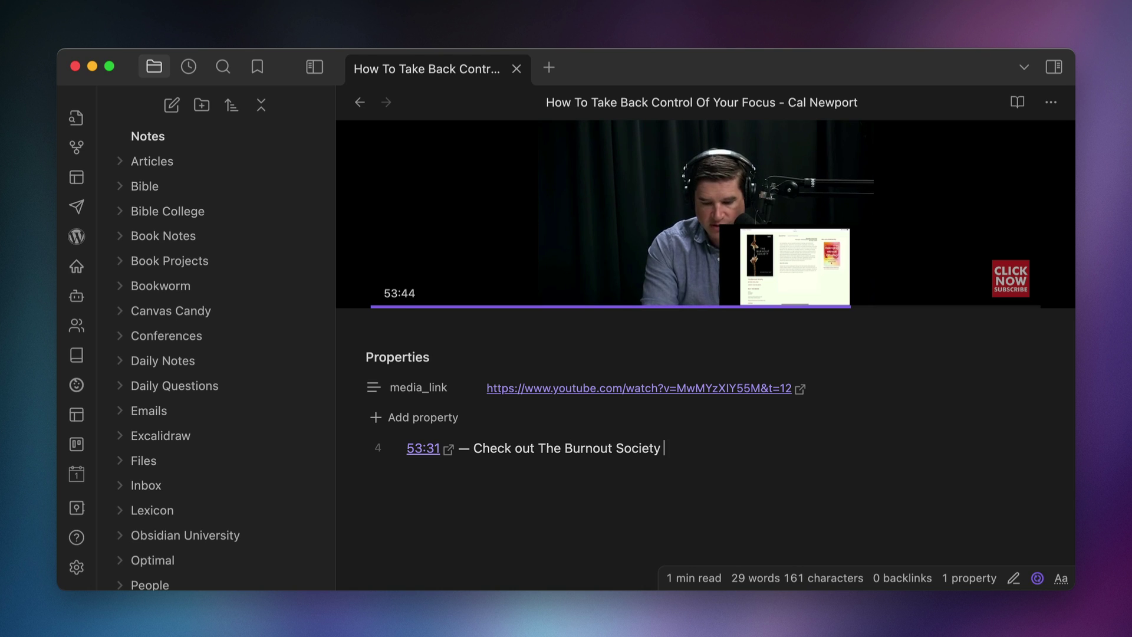
{"action": "type", "text": "book"}
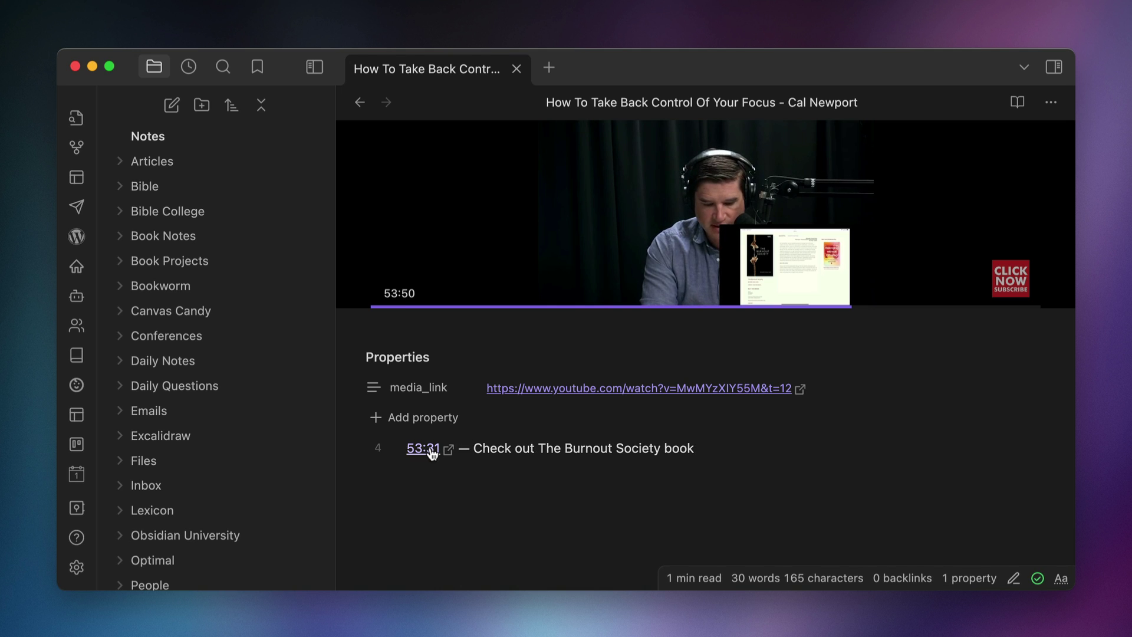
{"action": "left_click", "coordinate": [429, 448]}
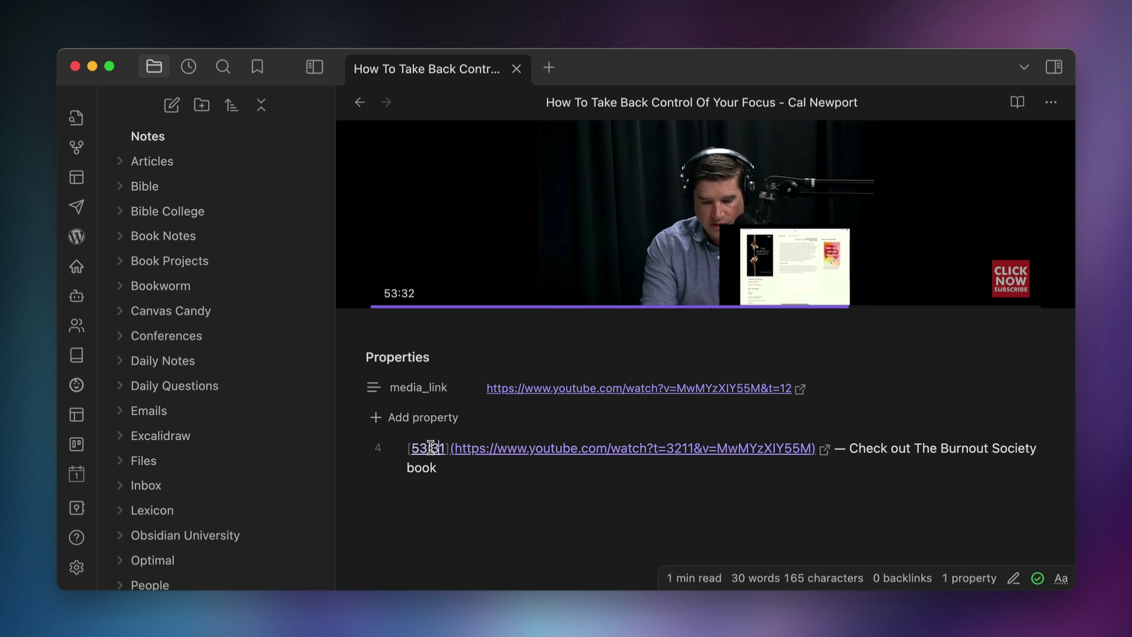
{"action": "left_click", "coordinate": [431, 448]}
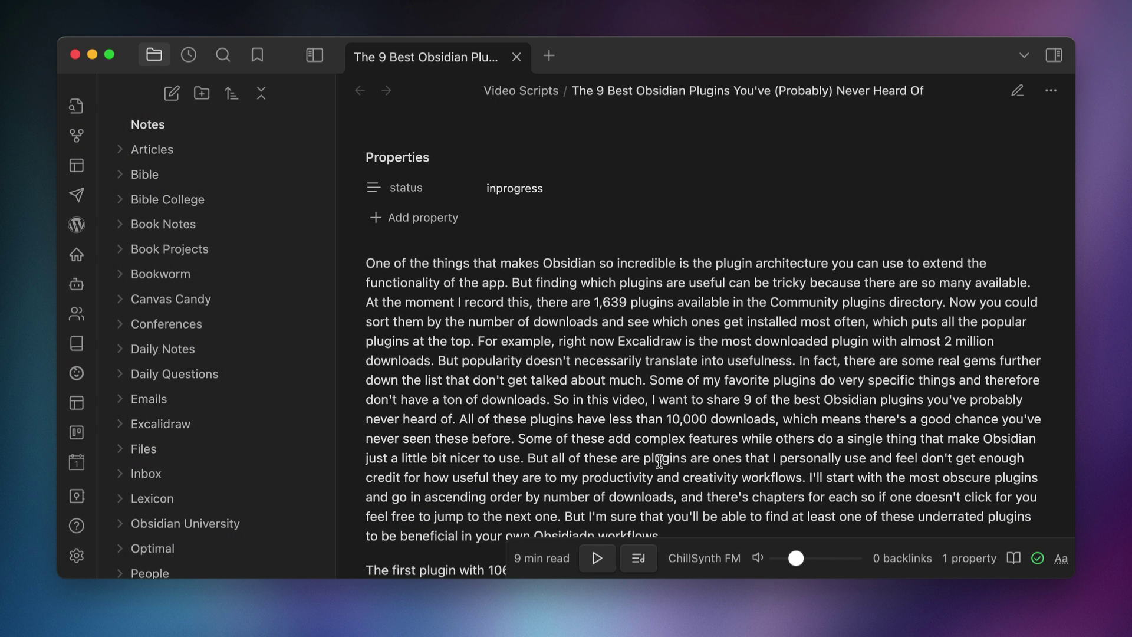
Pause and resume ChillSynth FM, then show the list of radio stations.
{"action": "left_click", "coordinate": [599, 558]}
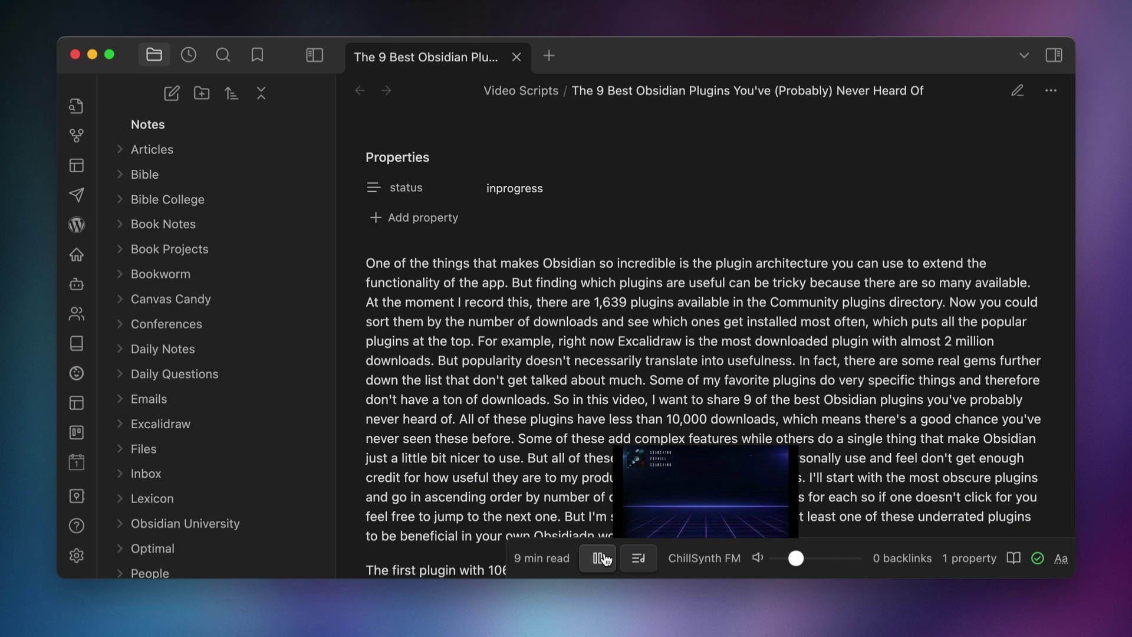
{"action": "left_click", "coordinate": [599, 558]}
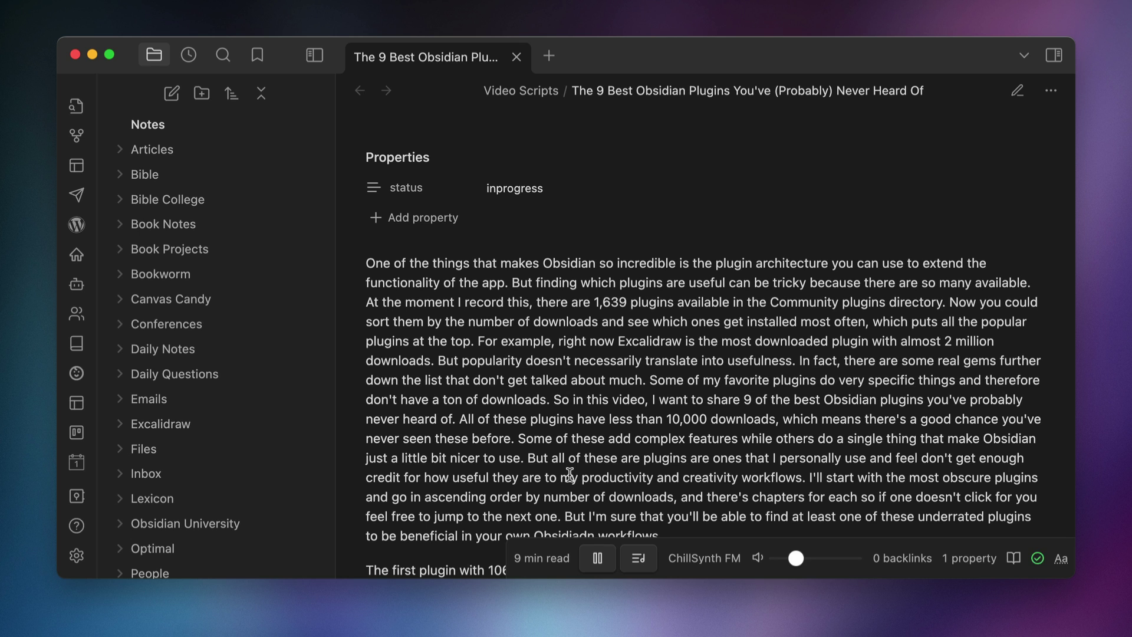
{"action": "left_click", "coordinate": [630, 558]}
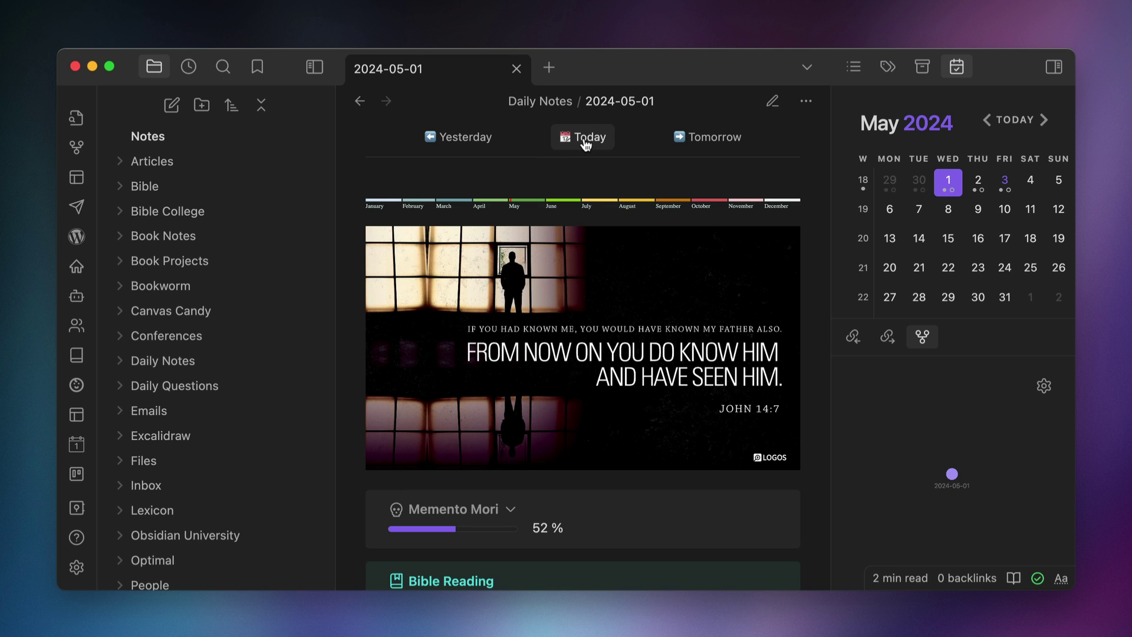
Jump the daily note to today (2024-05-03), then back to 2024-05-02.
{"action": "left_click", "coordinate": [586, 141]}
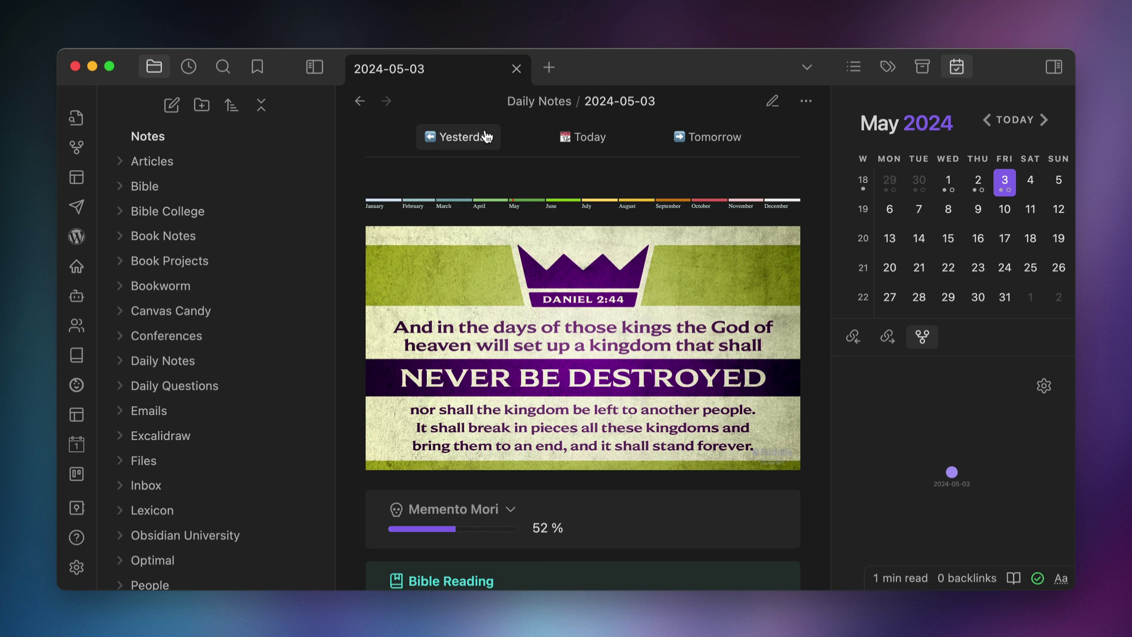
{"action": "left_click", "coordinate": [486, 137]}
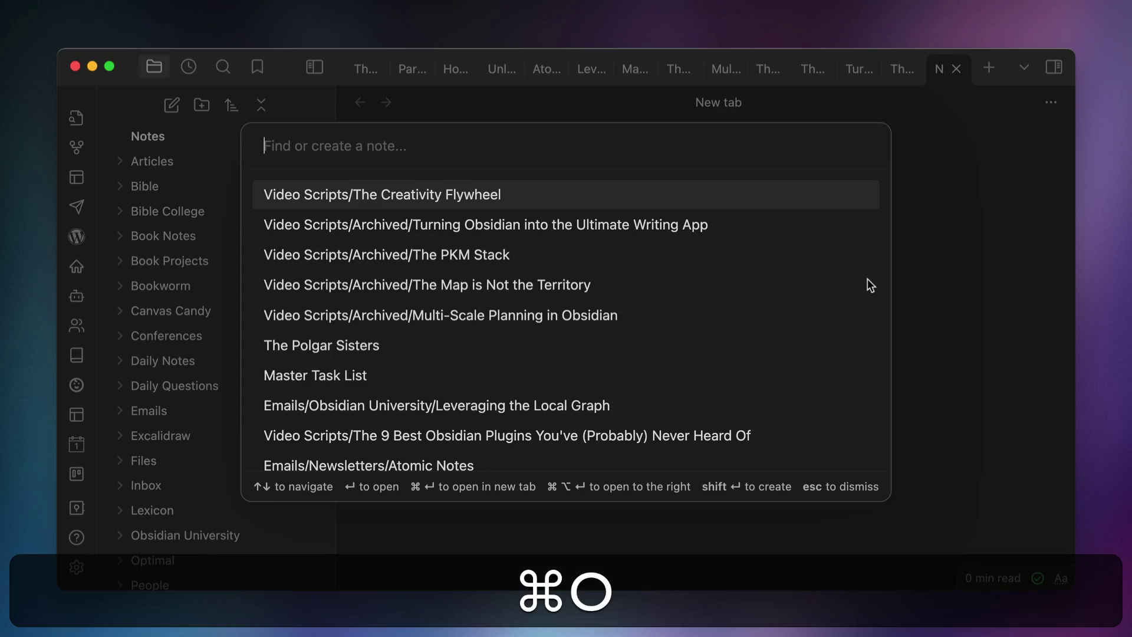
Open The 9 Best Obsidian Plugins script note by searching '9 Best' in the quick switcher.
{"action": "type", "text": "9 Best"}
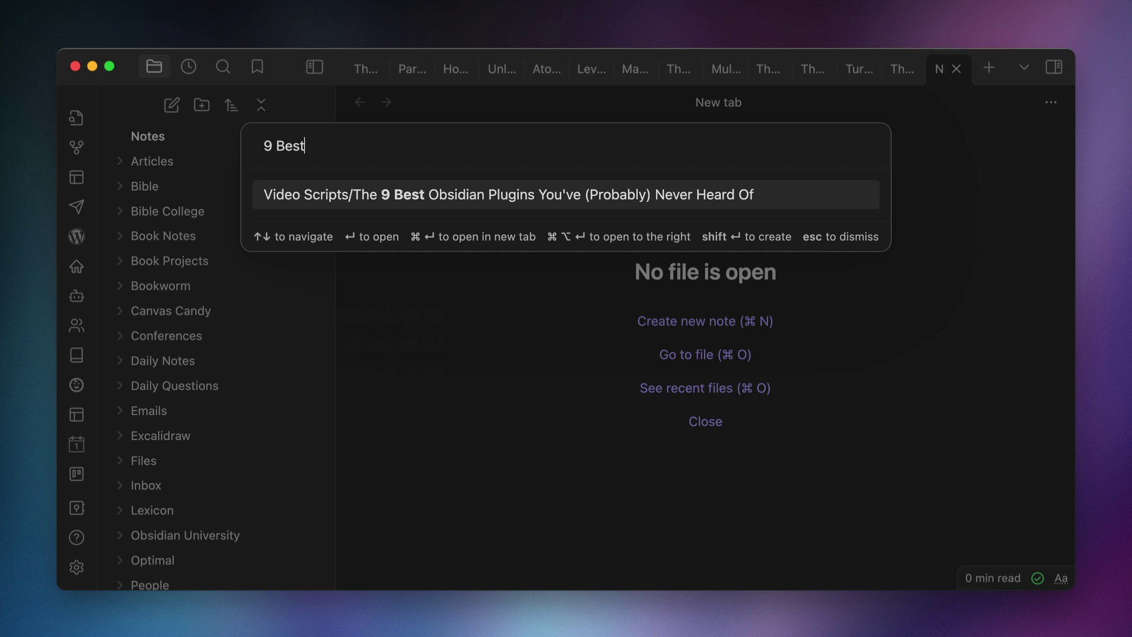
{"action": "key", "text": "Return"}
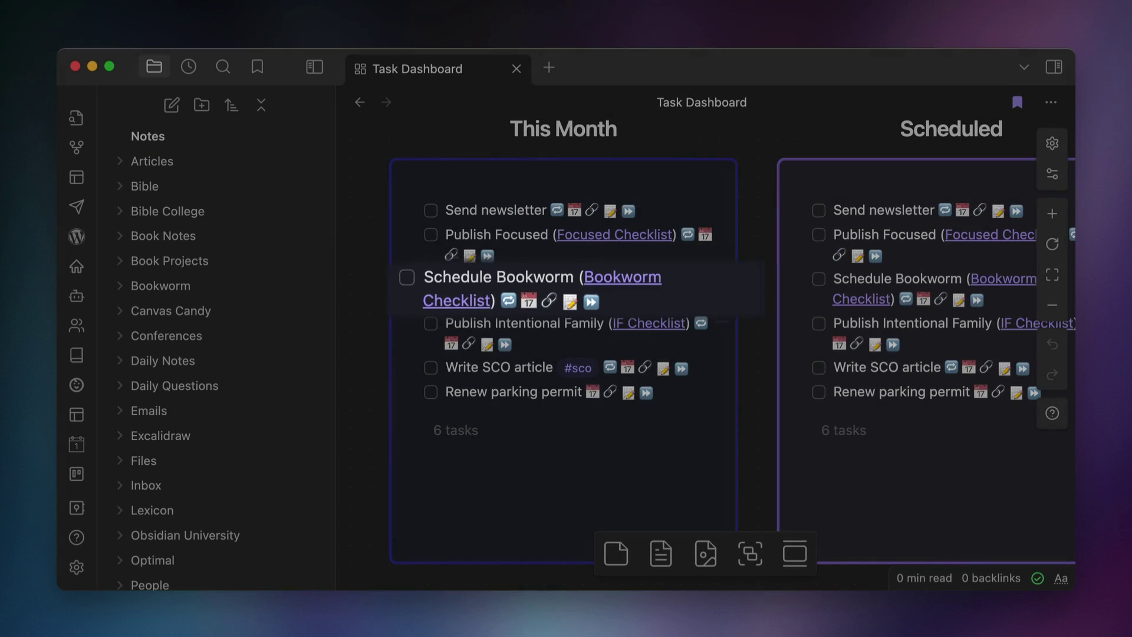
Open the Bookworm Checklist in a new tab and tick all four items.
{"action": "left_click", "coordinate": [613, 281]}
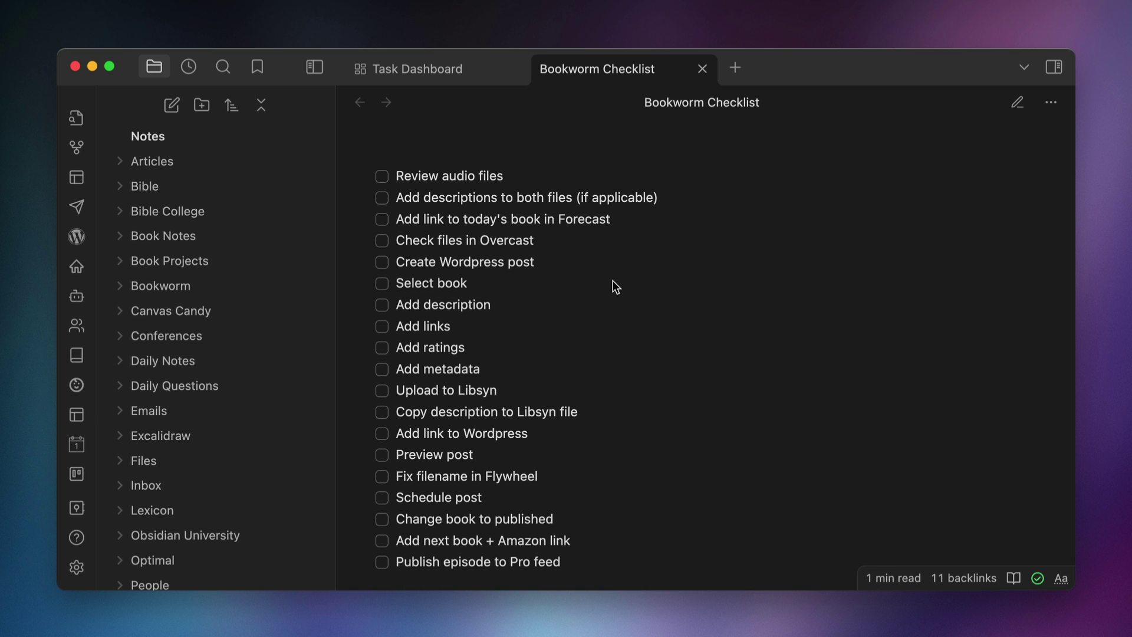
{"action": "left_click", "coordinate": [382, 176]}
{"action": "left_click", "coordinate": [382, 197]}
{"action": "left_click", "coordinate": [382, 219]}
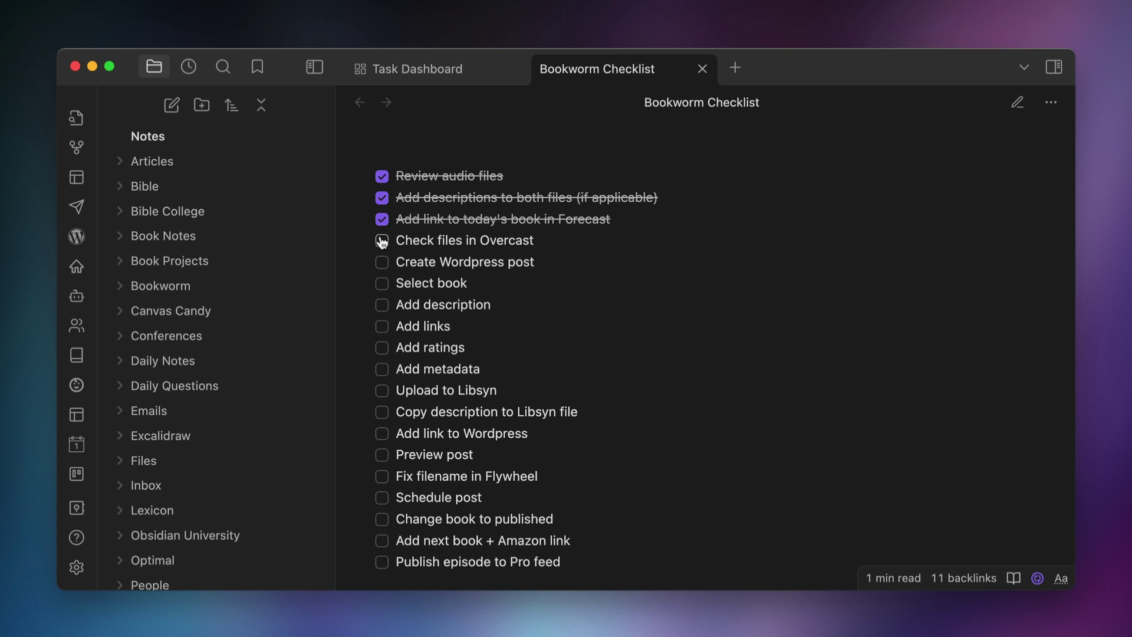
{"action": "left_click", "coordinate": [382, 240]}
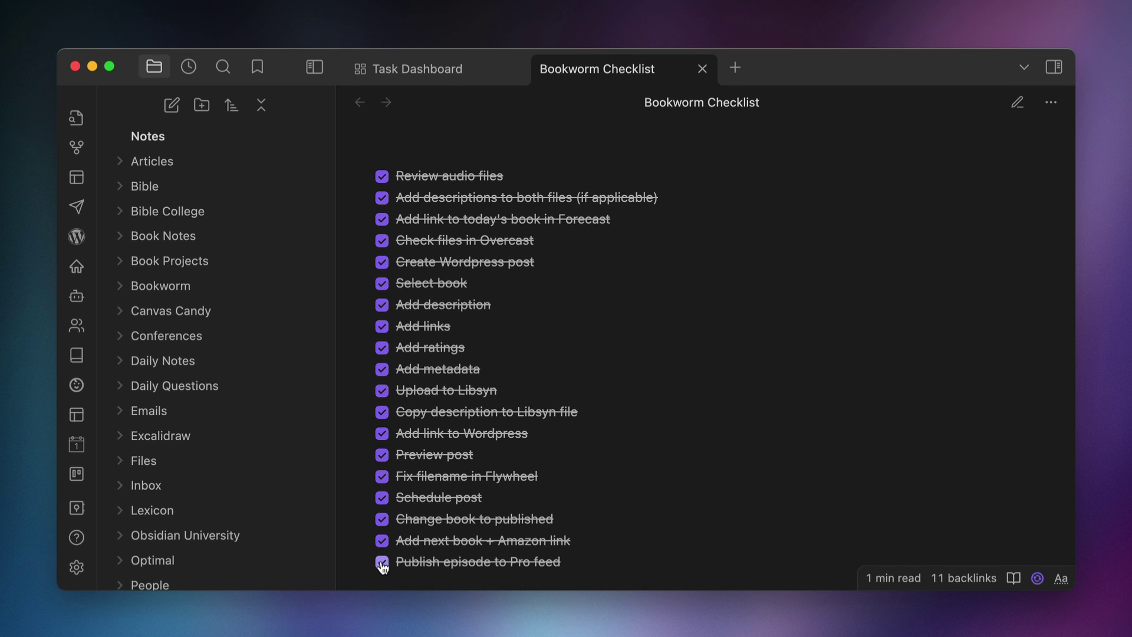
Uncheck every item with the 'Checklist Reset: Reset checklists' command.
{"action": "key", "text": "super+p"}
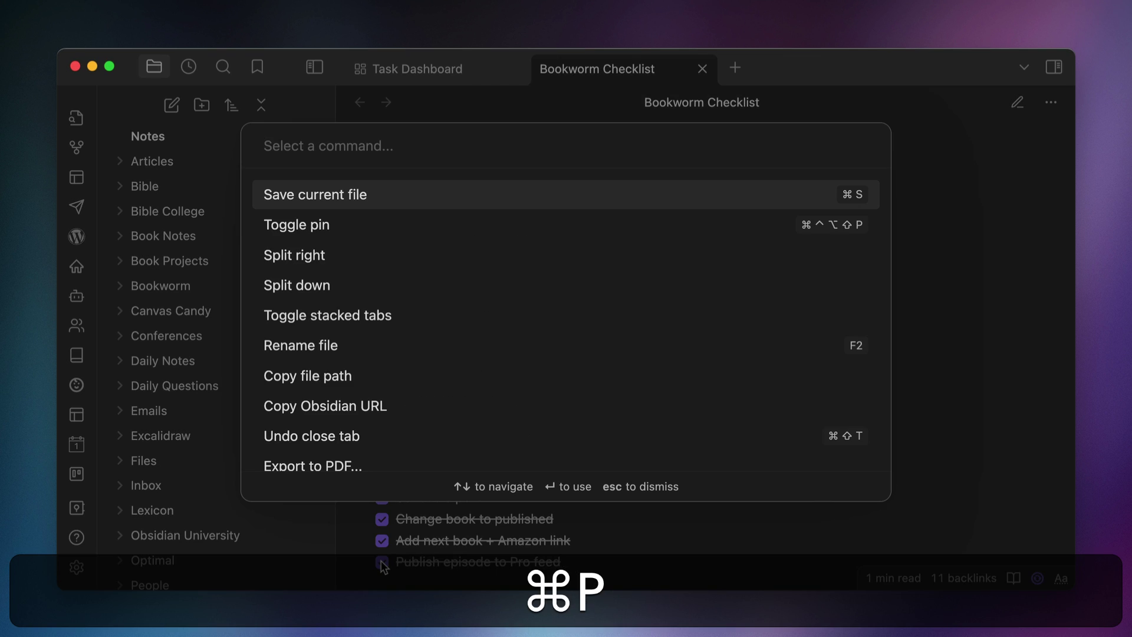
{"action": "type", "text": "checklist reset"}
{"action": "key", "text": "Down"}
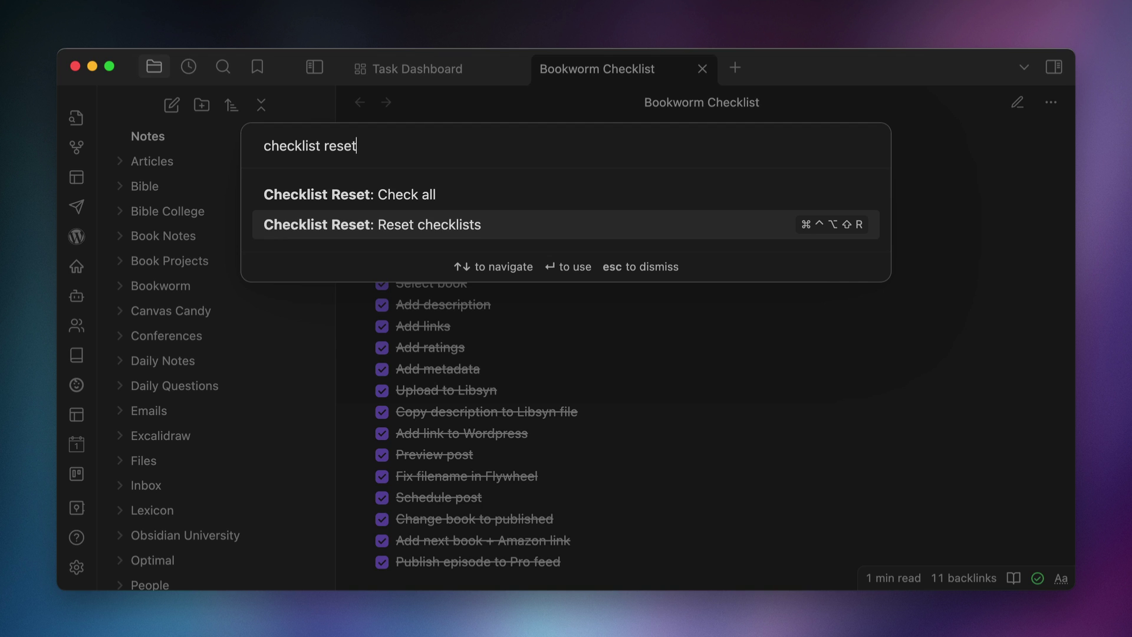
{"action": "key", "text": "Return"}
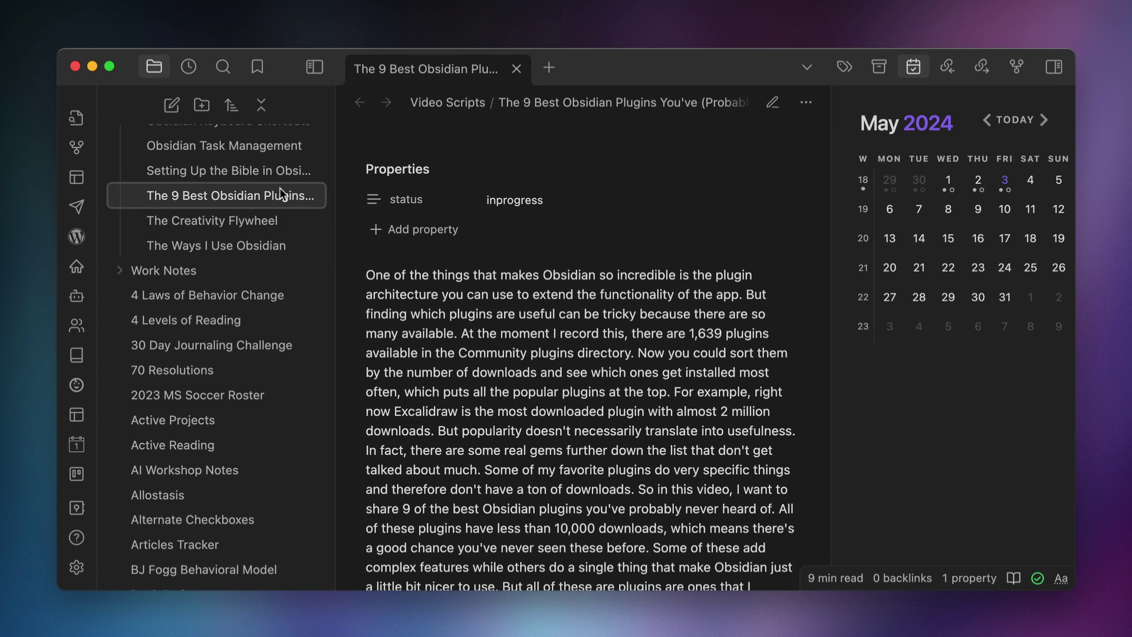
Give the script note a 2000-word writing goal from its file-explorer context menu.
{"action": "right_click", "coordinate": [280, 187]}
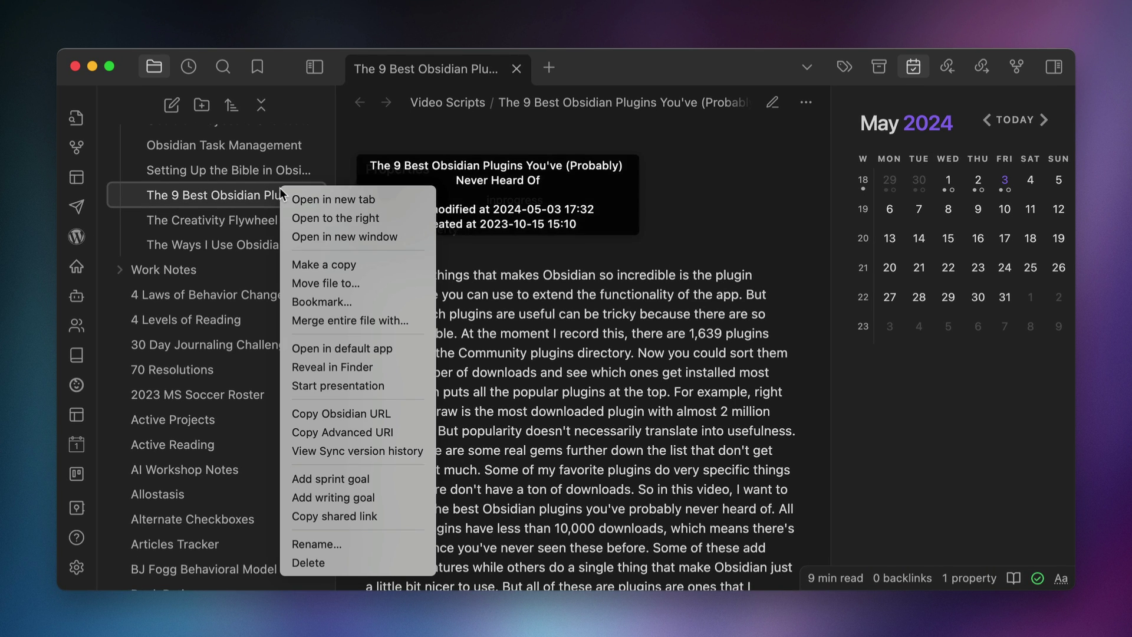
{"action": "left_click", "coordinate": [329, 497]}
{"action": "type", "text": "2000"}
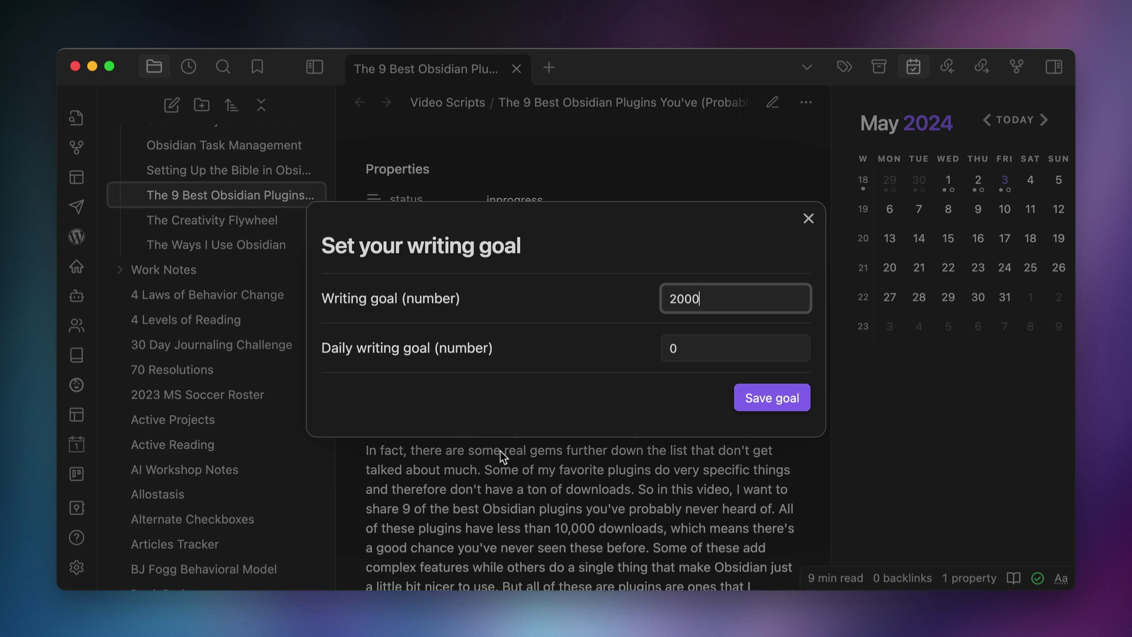
{"action": "left_click", "coordinate": [750, 397]}
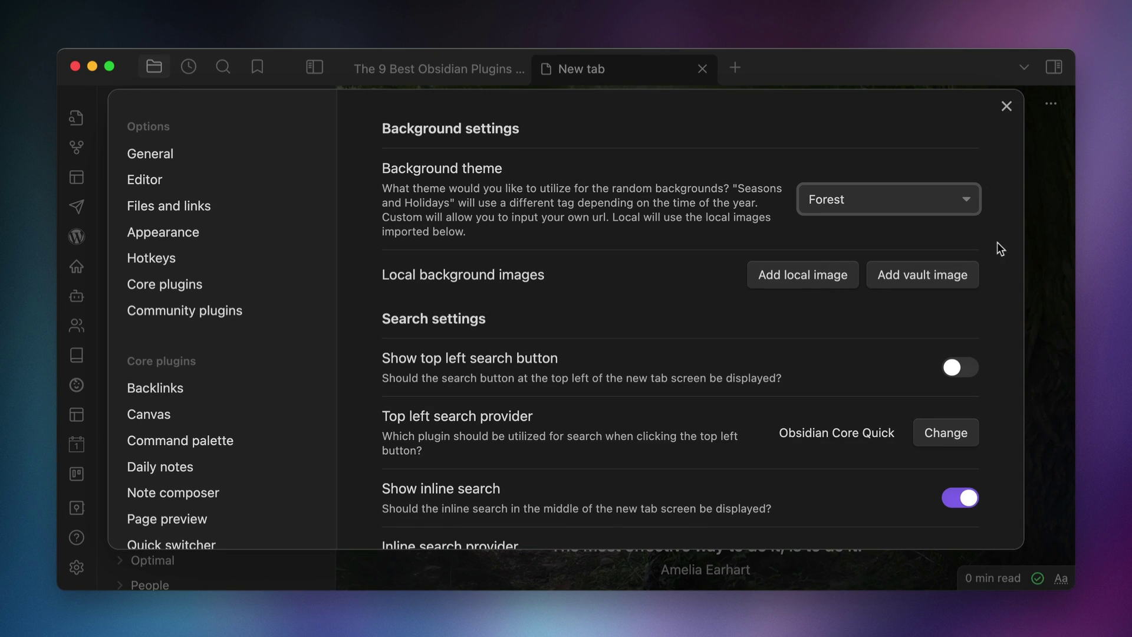
Confirm Beautitab's background theme is Forest and open a new tab showing it.
{"action": "left_click", "coordinate": [967, 204]}
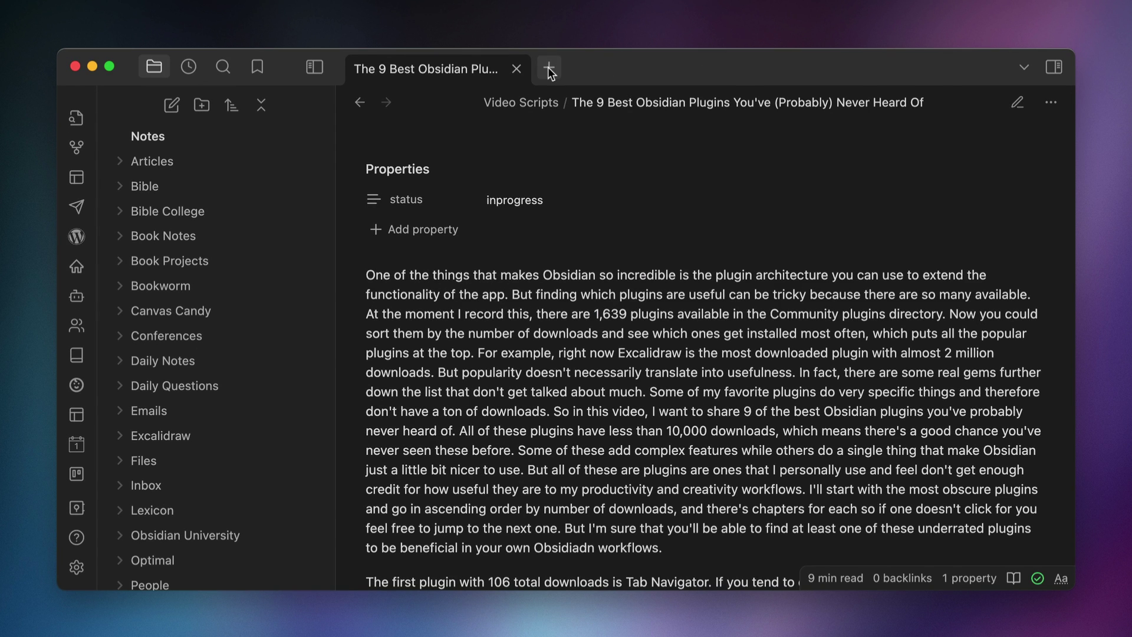
{"action": "left_click", "coordinate": [549, 68]}
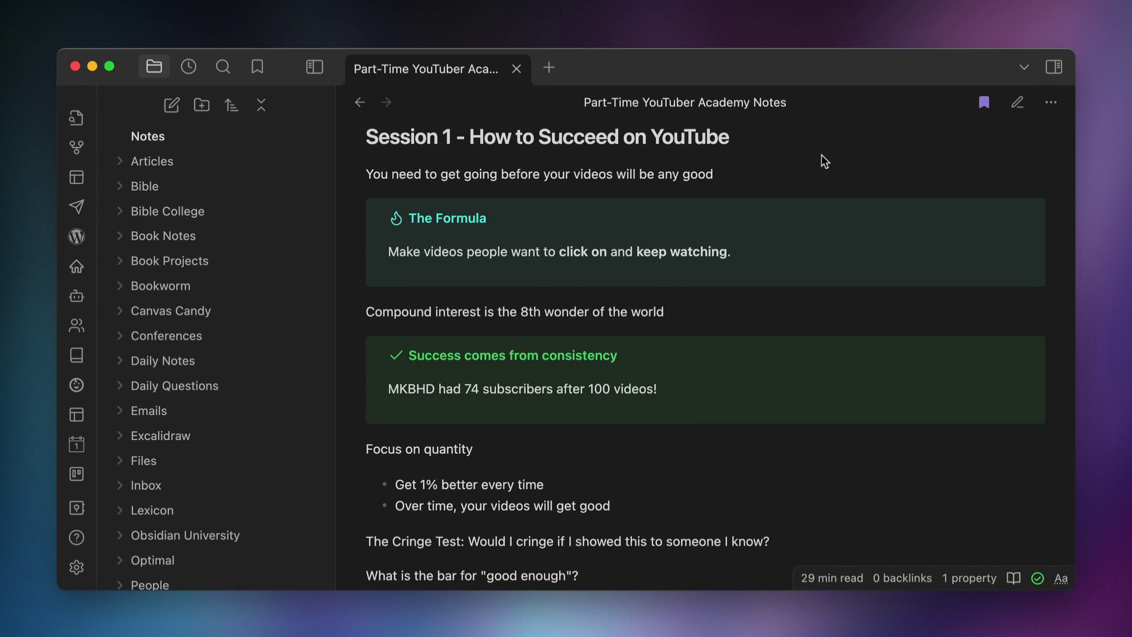
Publish the Part-Time YouTuber Academy Notes note with the 'Share Note: Share current note' command.
{"action": "key", "text": "super+p"}
{"action": "type", "text": "share note"}
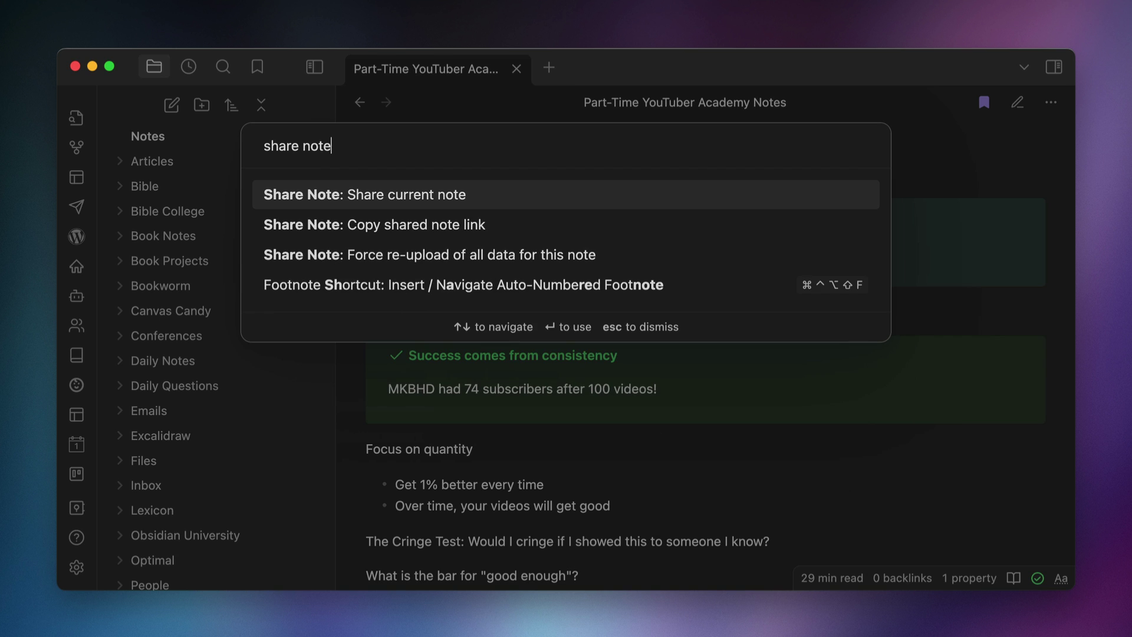
{"action": "key", "text": "Return"}
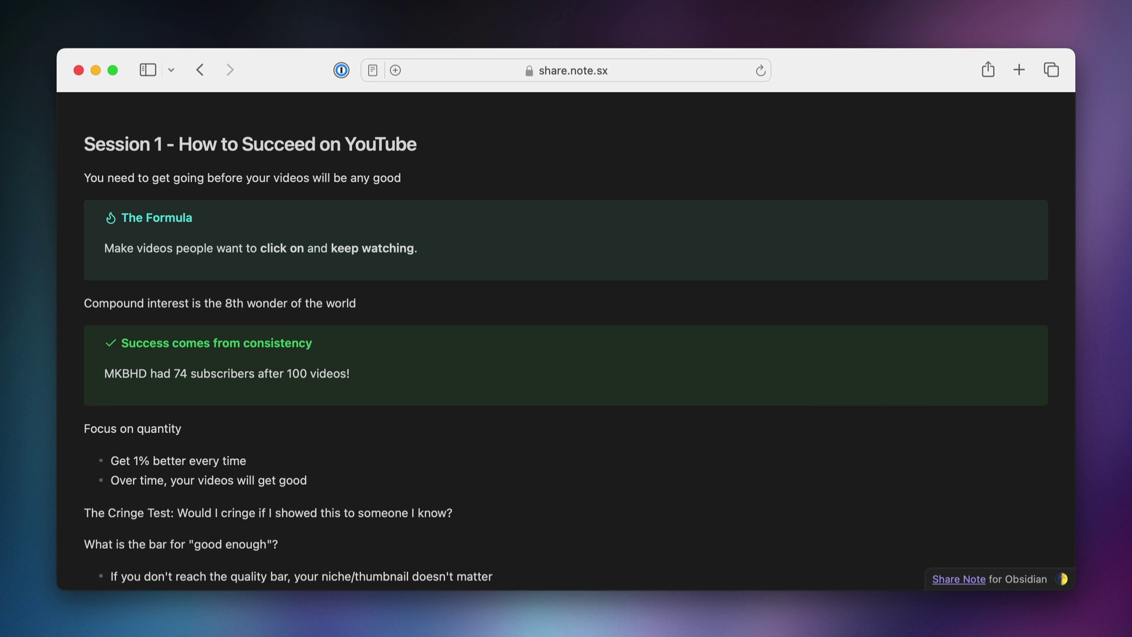
Scroll the share.note.sx page down to the Session 2 - Complete Guide to Production Value heading.
{"action": "scroll", "coordinate": [582, 293], "scroll_direction": "down", "scroll_amount": 15}
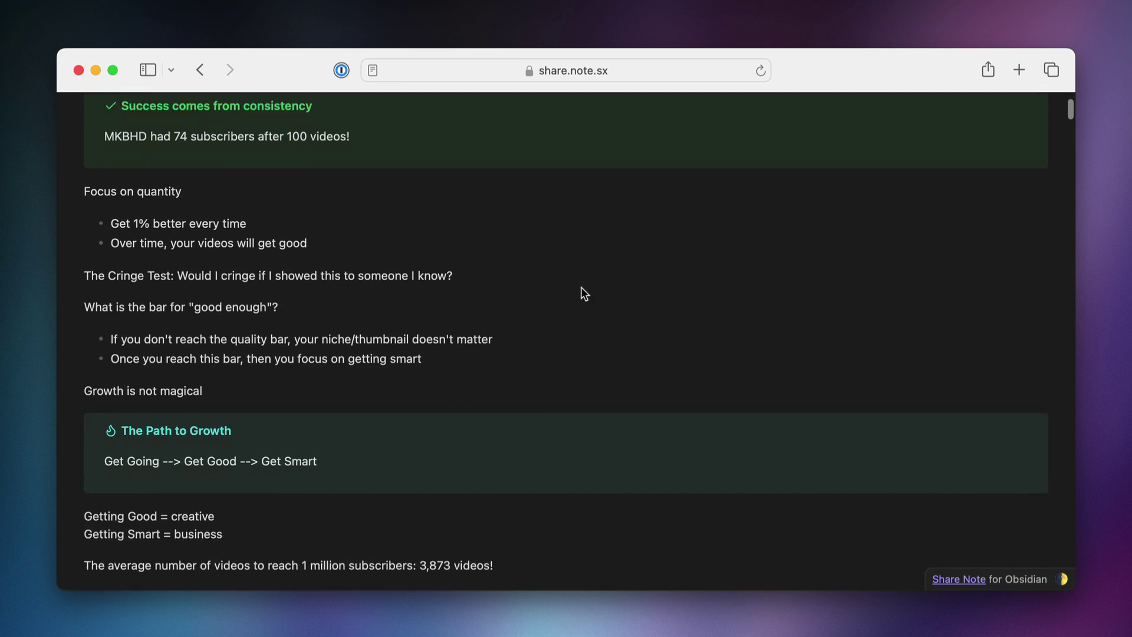
{"action": "scroll", "coordinate": [584, 293], "scroll_direction": "down", "scroll_amount": 12}
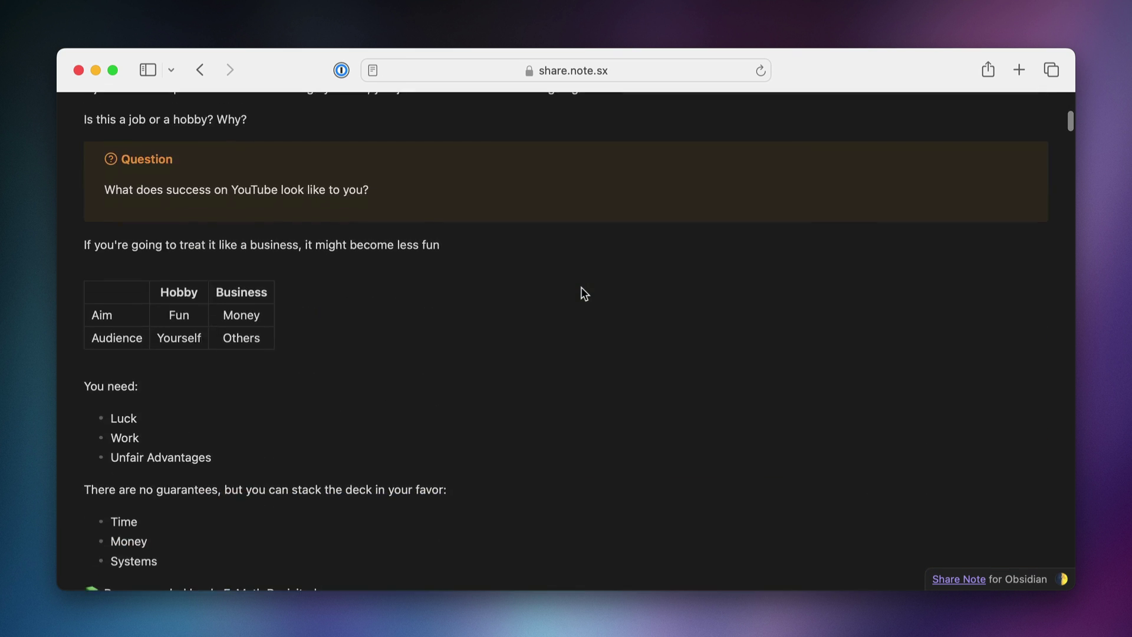
{"action": "scroll", "coordinate": [581, 288], "scroll_direction": "down", "scroll_amount": 19}
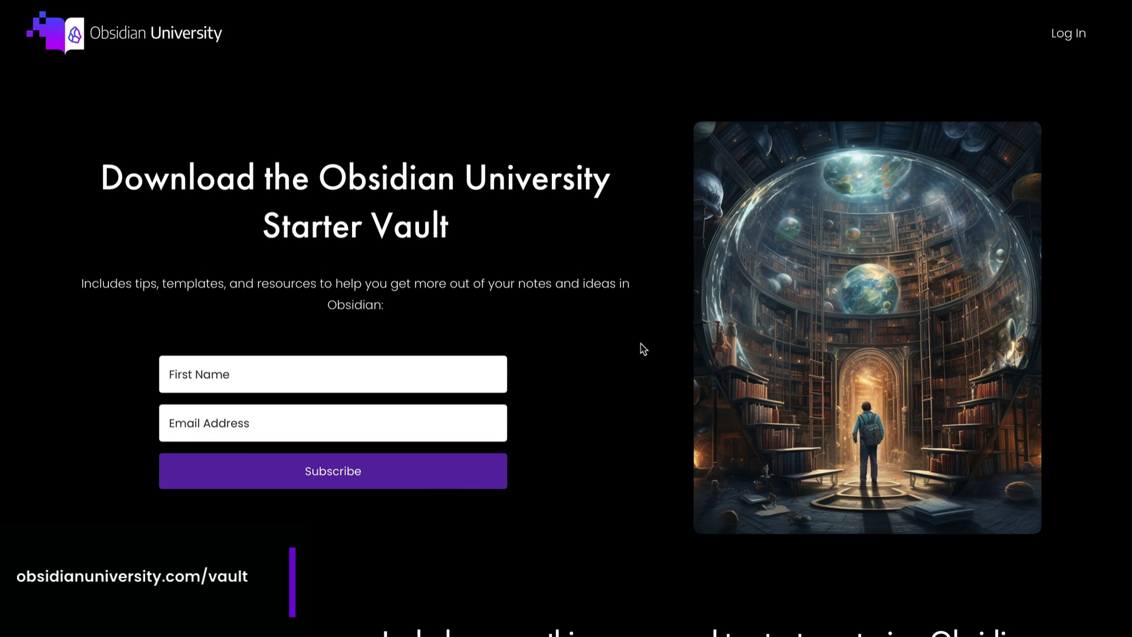
Scroll the Obsidian University Starter Vault page down to its tip categories and screenshot carousel.
{"action": "scroll", "coordinate": [643, 349], "scroll_direction": "down", "scroll_amount": 5}
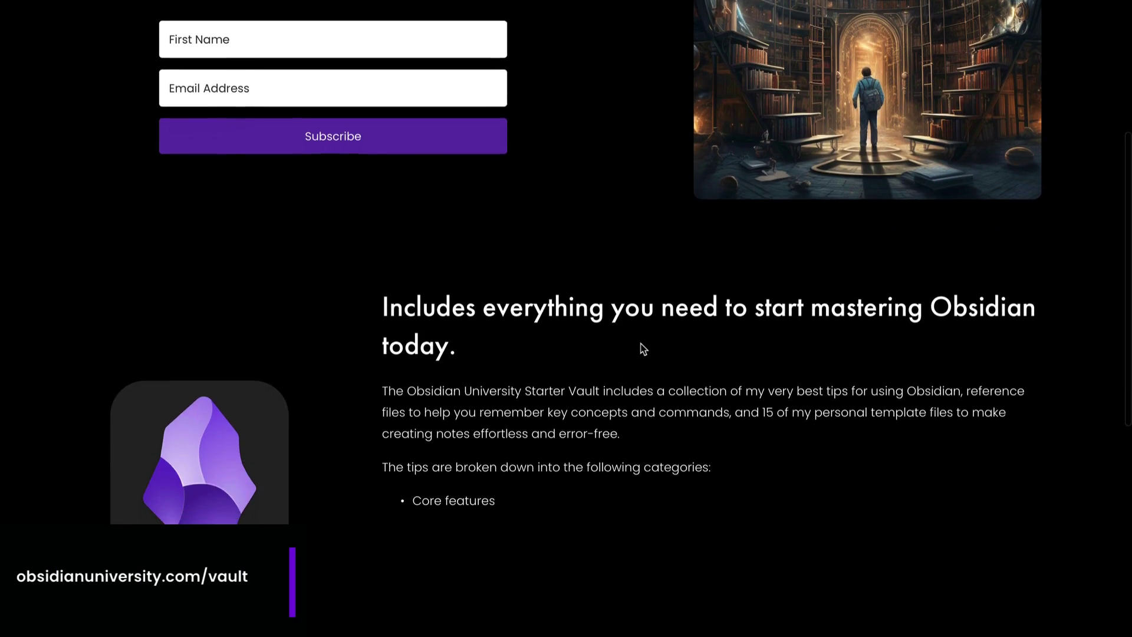
{"action": "scroll", "coordinate": [643, 349], "scroll_direction": "down", "scroll_amount": 3}
{"action": "scroll", "coordinate": [642, 349], "scroll_direction": "down", "scroll_amount": 3}
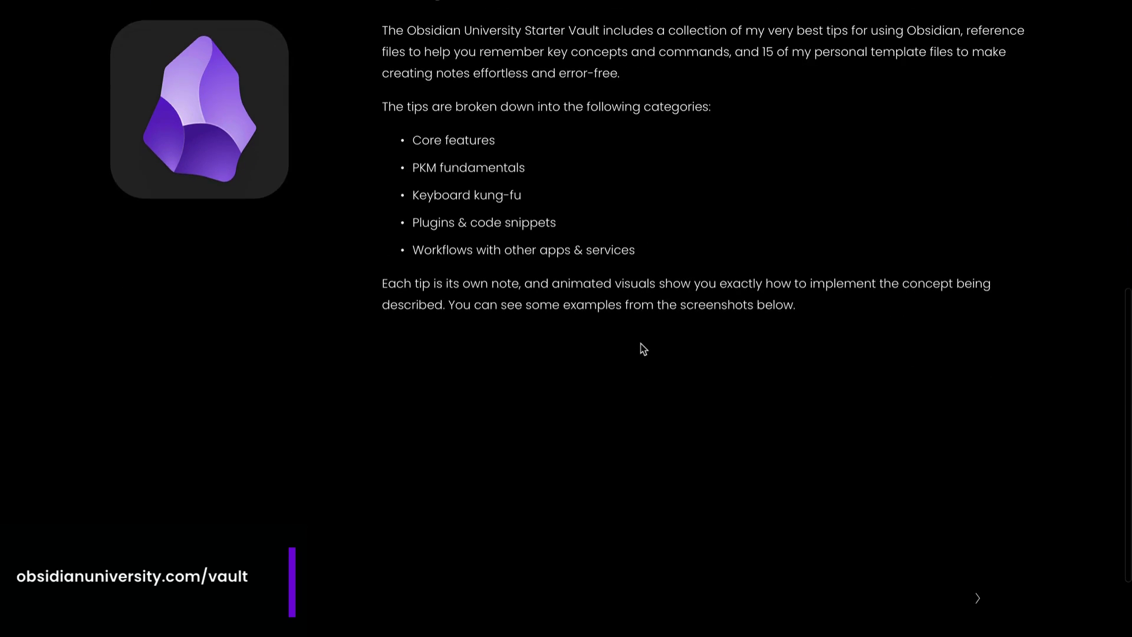
{"action": "scroll", "coordinate": [643, 349], "scroll_direction": "down", "scroll_amount": 3}
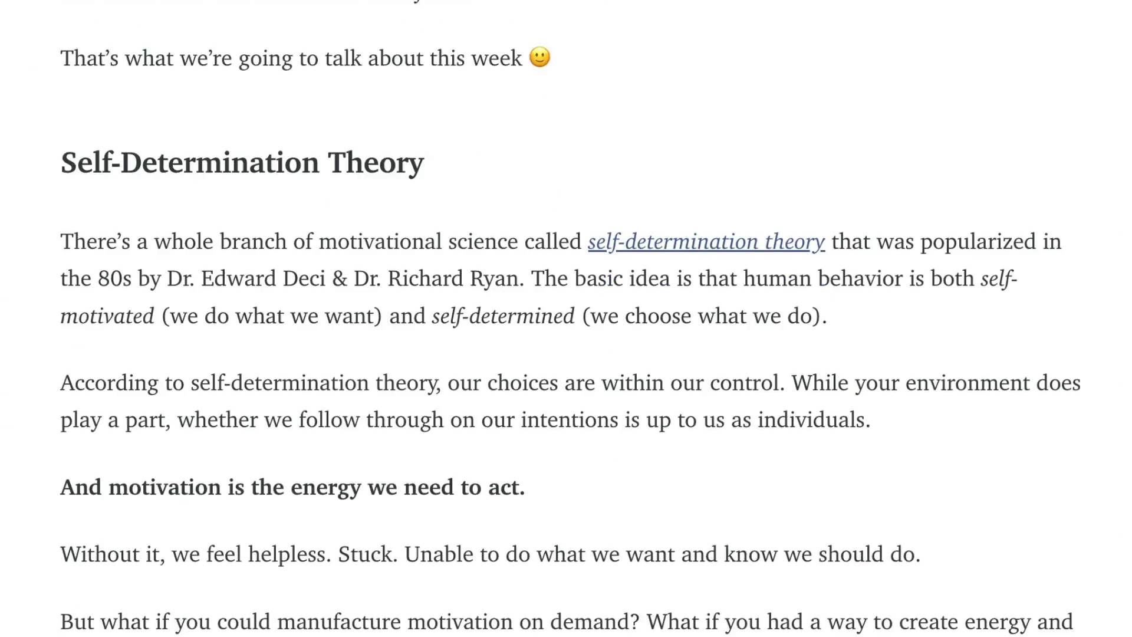
Scroll the Practical PKM article down to the Master Your Motivation mind-map notes and download link.
{"action": "scroll", "coordinate": [566, 318], "scroll_direction": "down", "scroll_amount": 10}
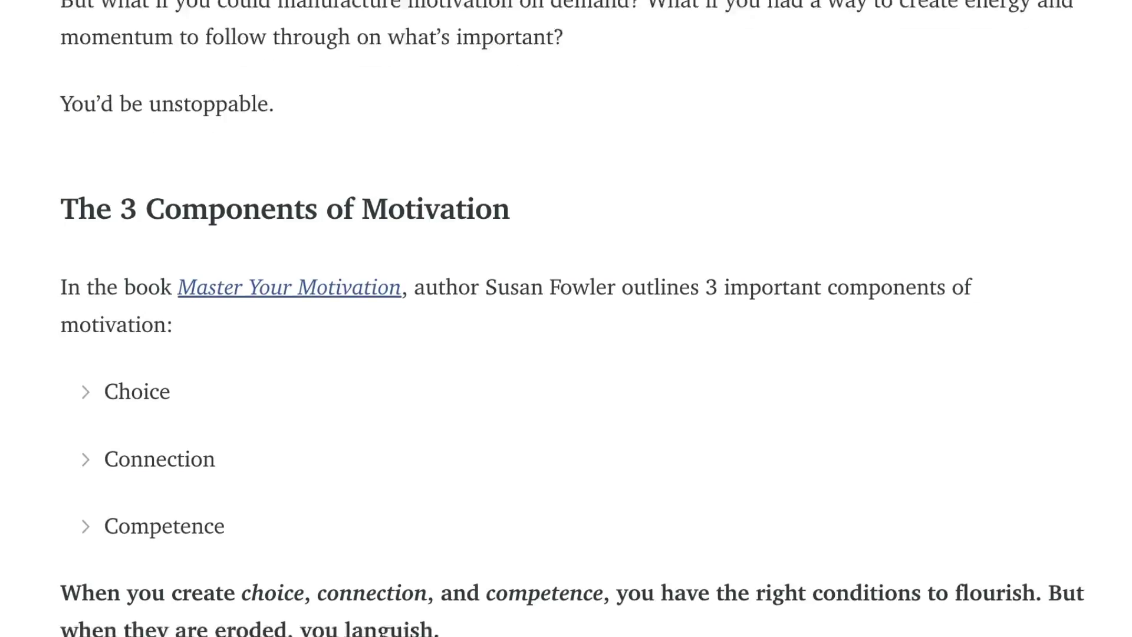
{"action": "scroll", "coordinate": [566, 318], "scroll_direction": "down", "scroll_amount": 9}
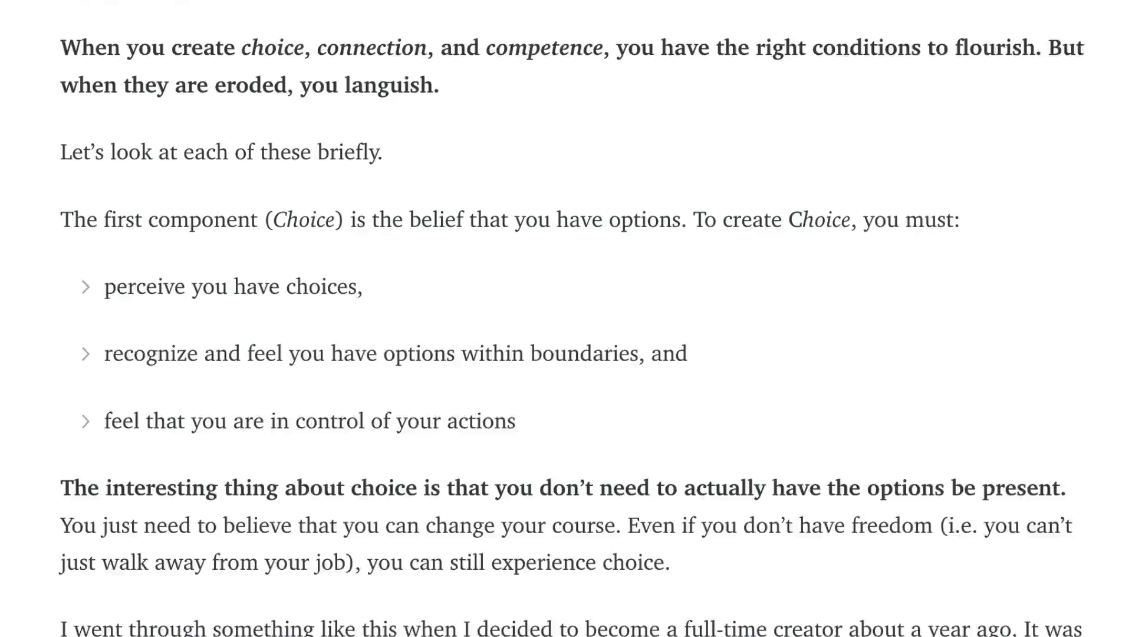
{"action": "scroll", "coordinate": [566, 318], "scroll_direction": "down", "scroll_amount": 4}
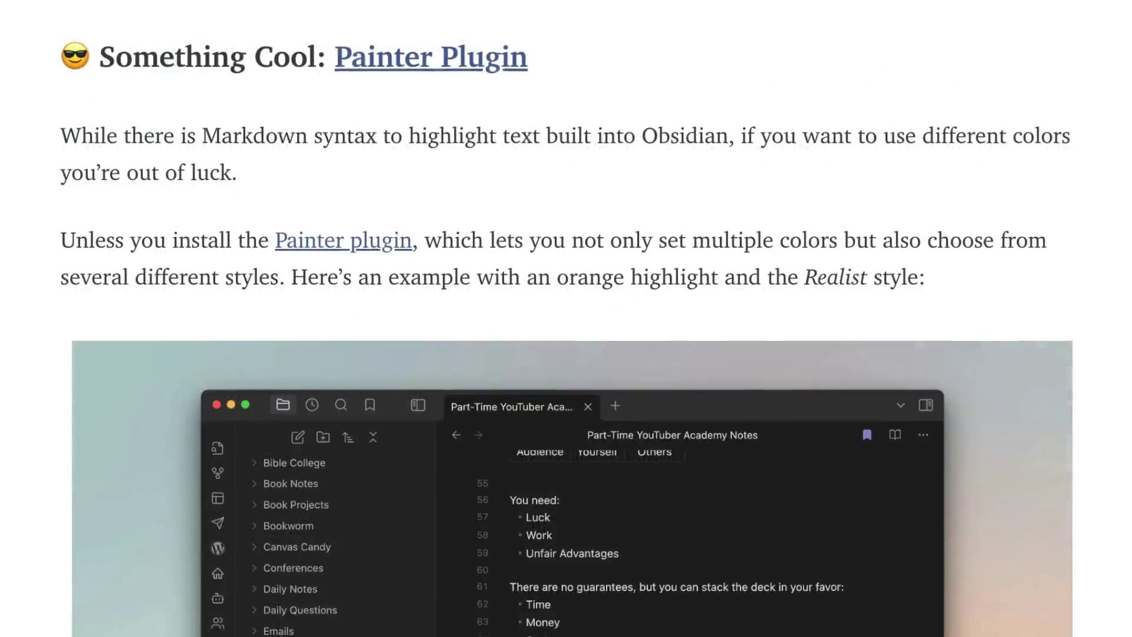
{"action": "scroll", "coordinate": [566, 318], "scroll_direction": "down", "scroll_amount": 4}
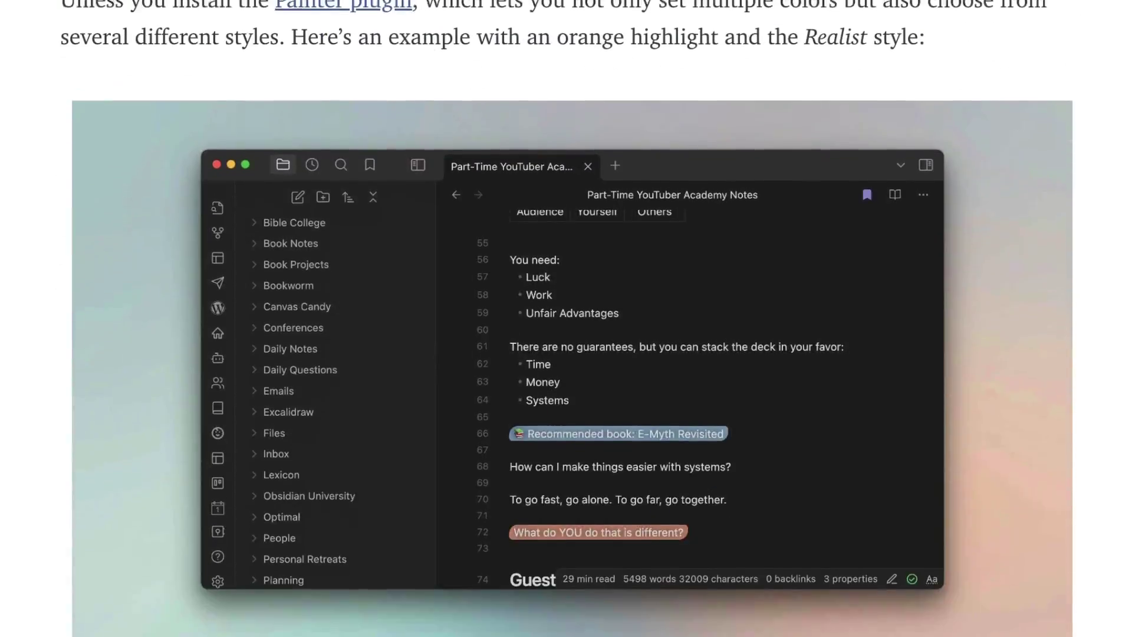
{"action": "scroll", "coordinate": [566, 319], "scroll_direction": "down", "scroll_amount": 4}
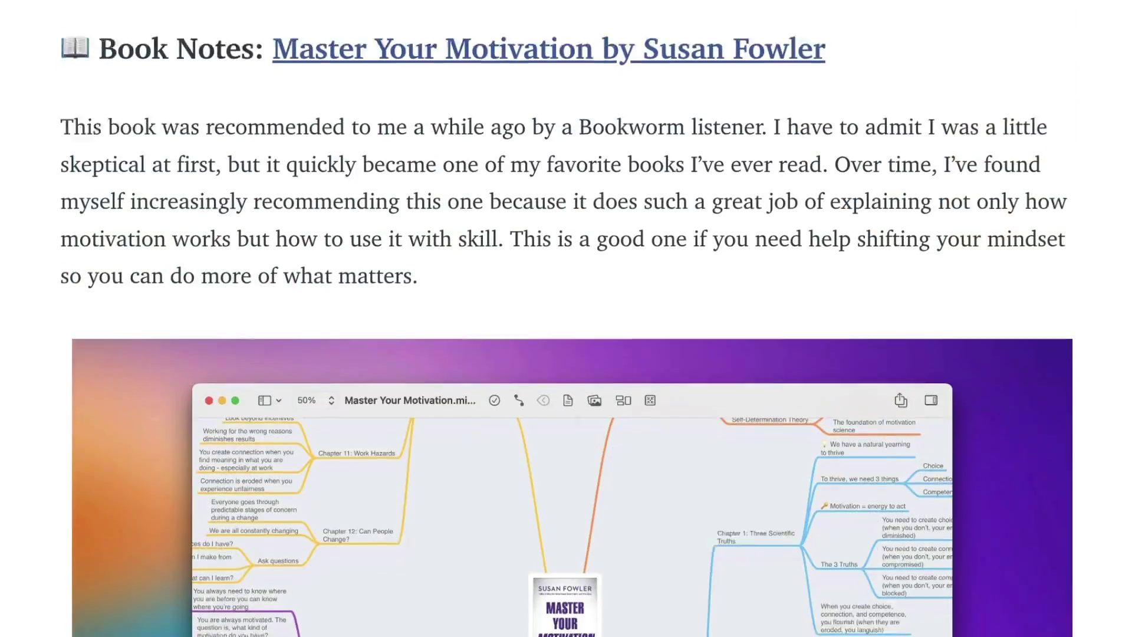
{"action": "scroll", "coordinate": [566, 318], "scroll_direction": "down", "scroll_amount": 4}
{"action": "scroll", "coordinate": [566, 319], "scroll_direction": "down", "scroll_amount": 5}
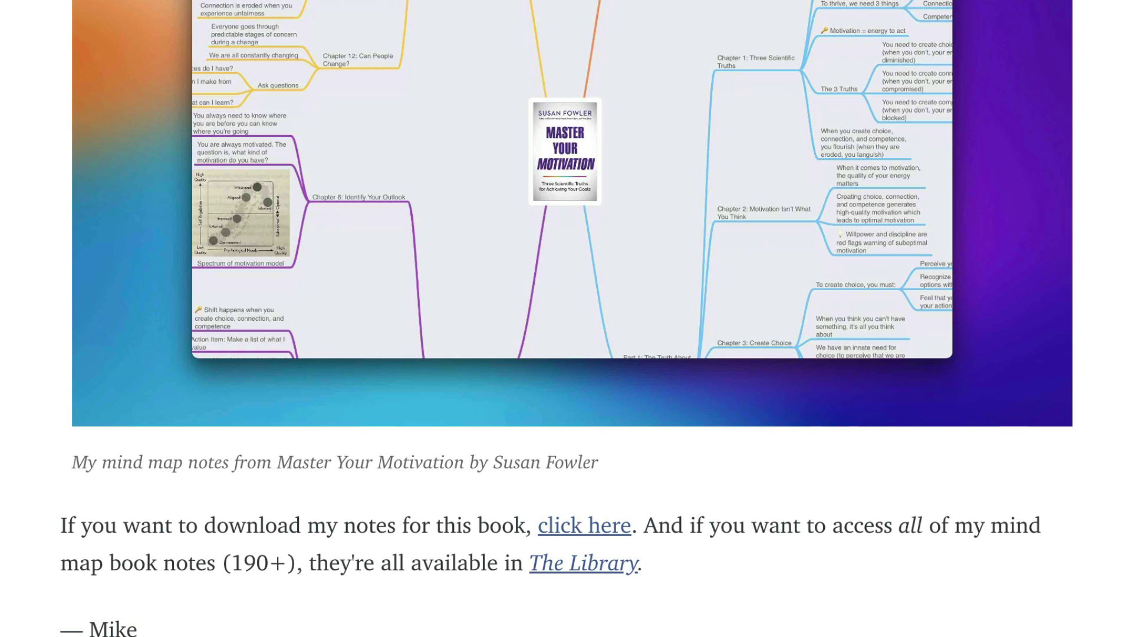